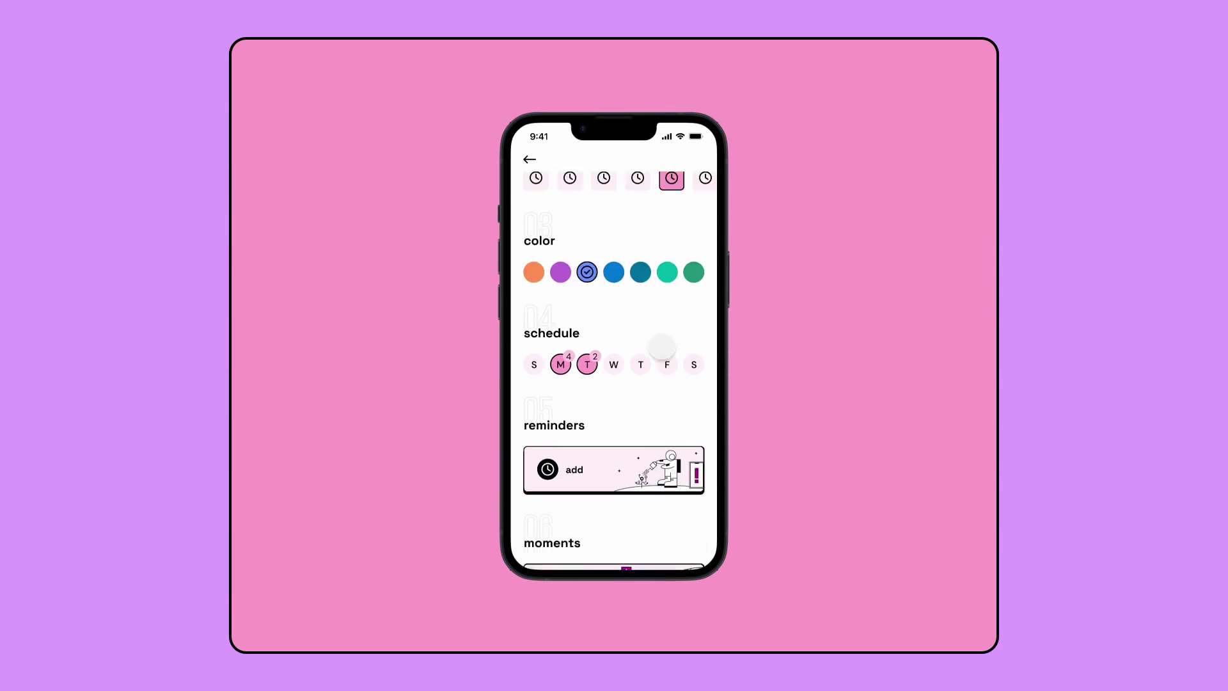
Step: Open the new reminder screen from the reminders card's 'add' button in the habit app prototype
left_click(656, 534)
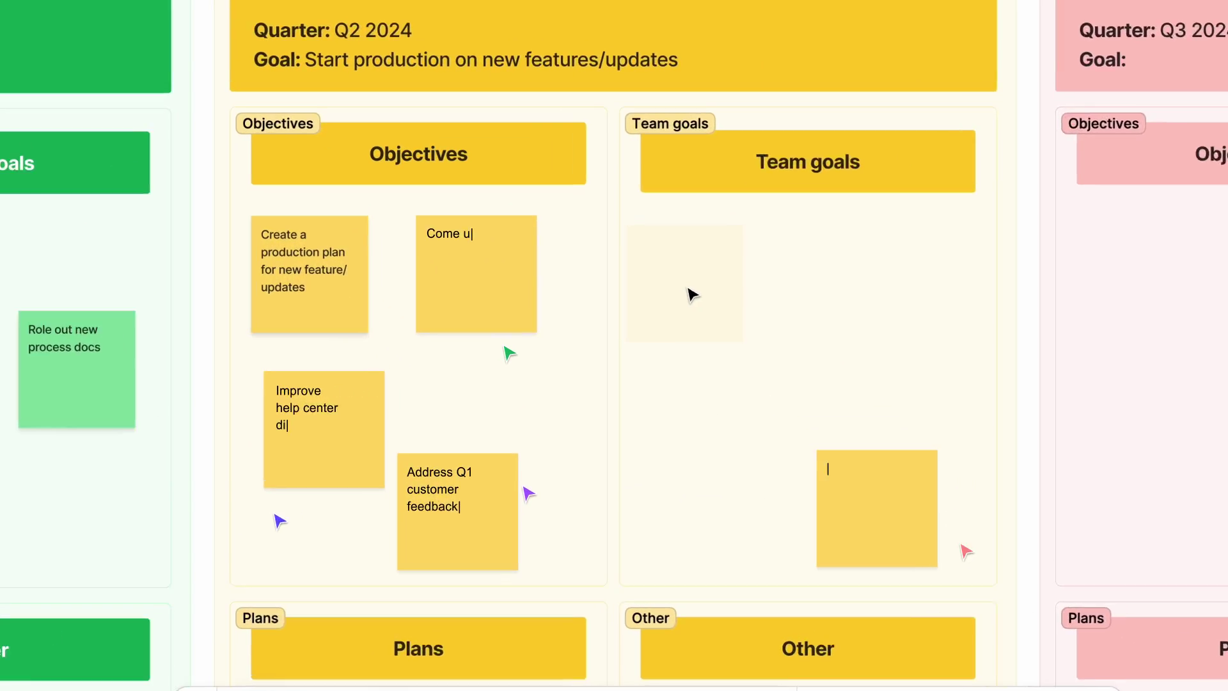
Step: Write 'Align on new product updates/ features' on the empty Team goals sticky
left_click(691, 295)
type("Align on new ")
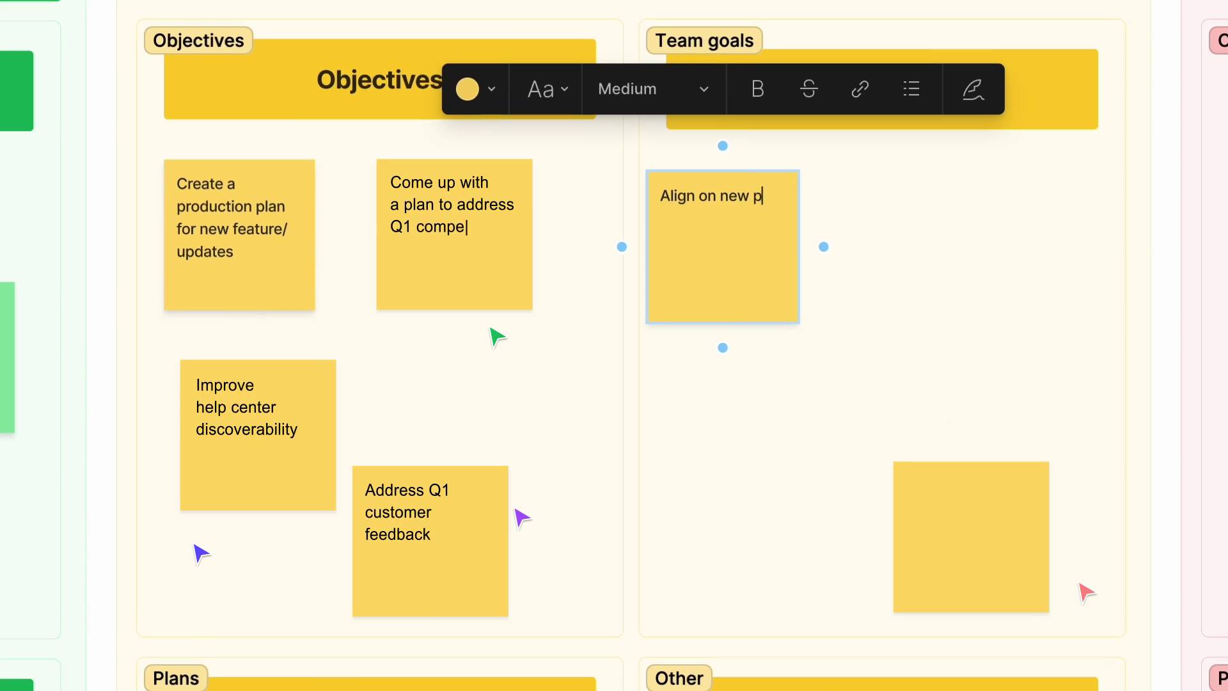
type("product updates/ features")
key("Escape")
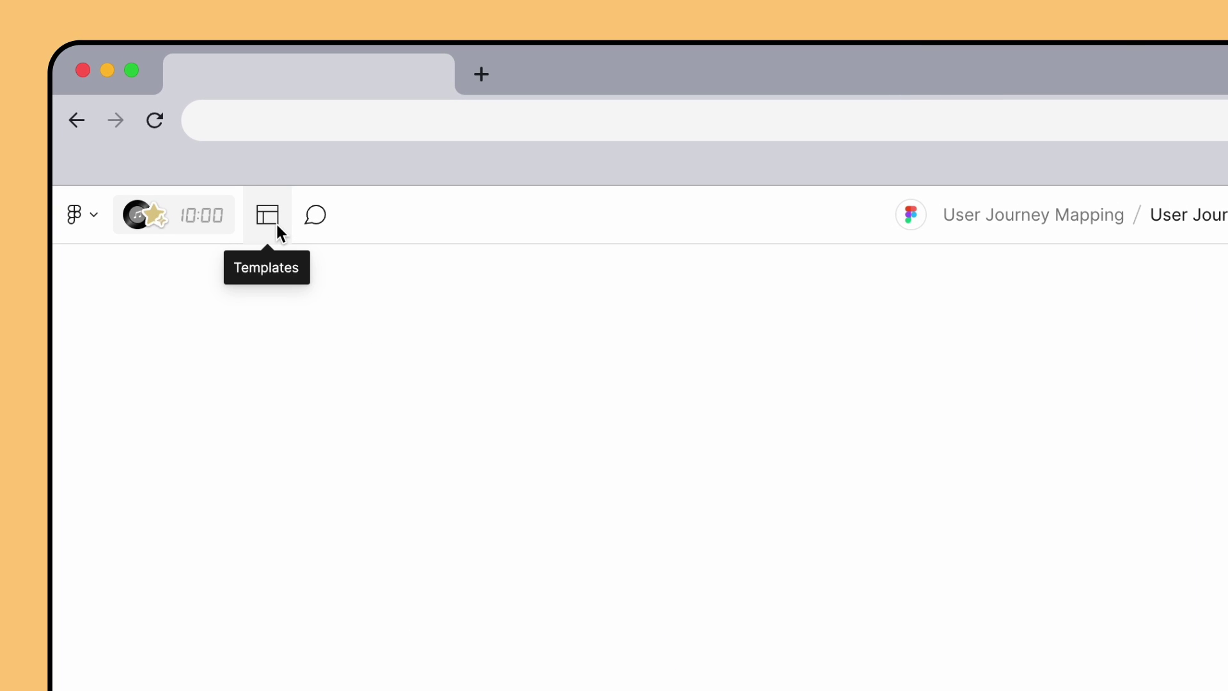
Step: Search the template library for 'user journey map' and add Figma's User journey map template
left_click(276, 224)
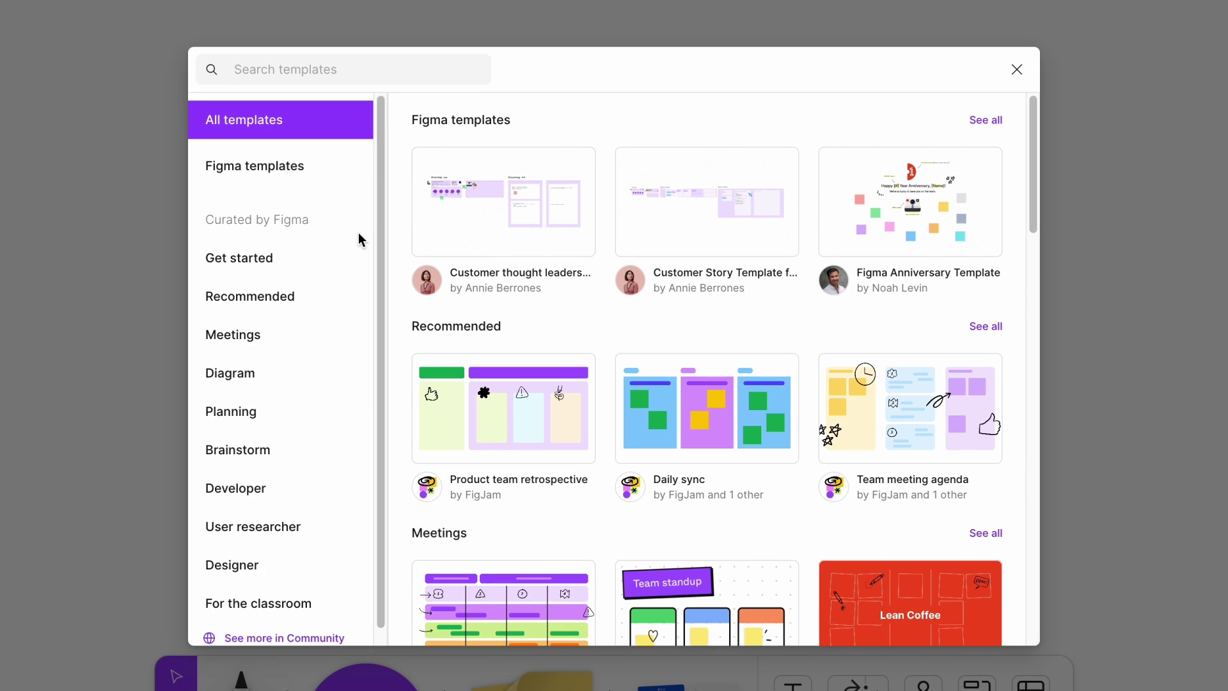
left_click(340, 70)
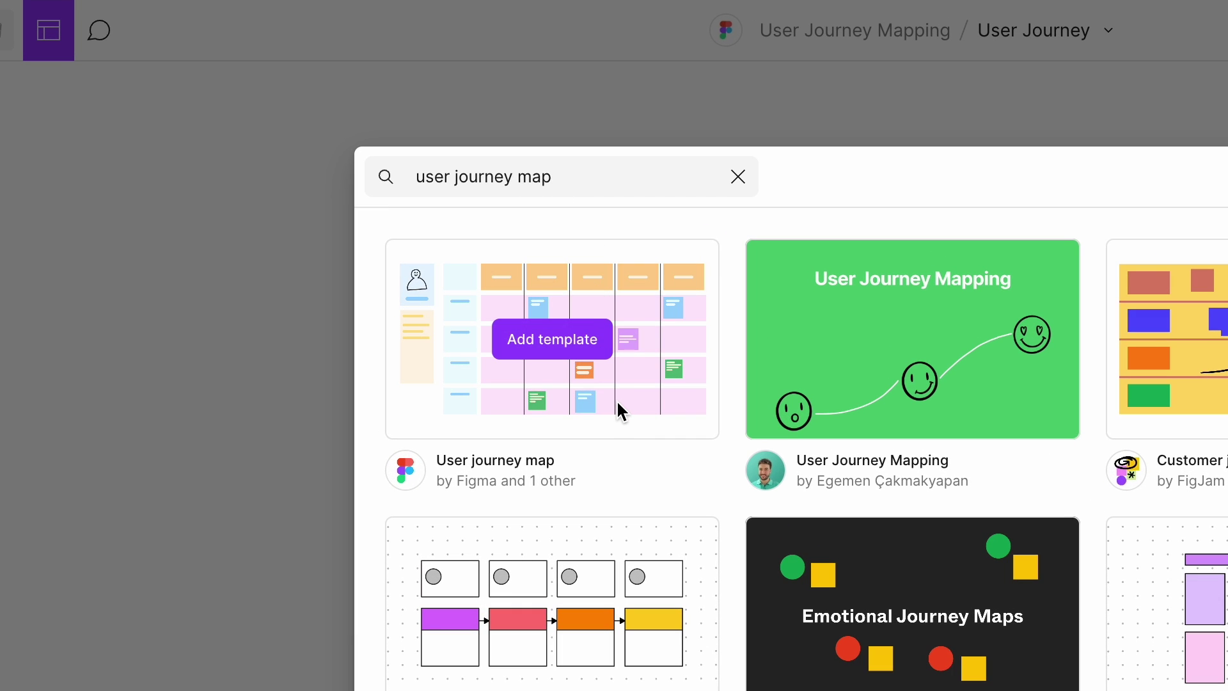
left_click(566, 354)
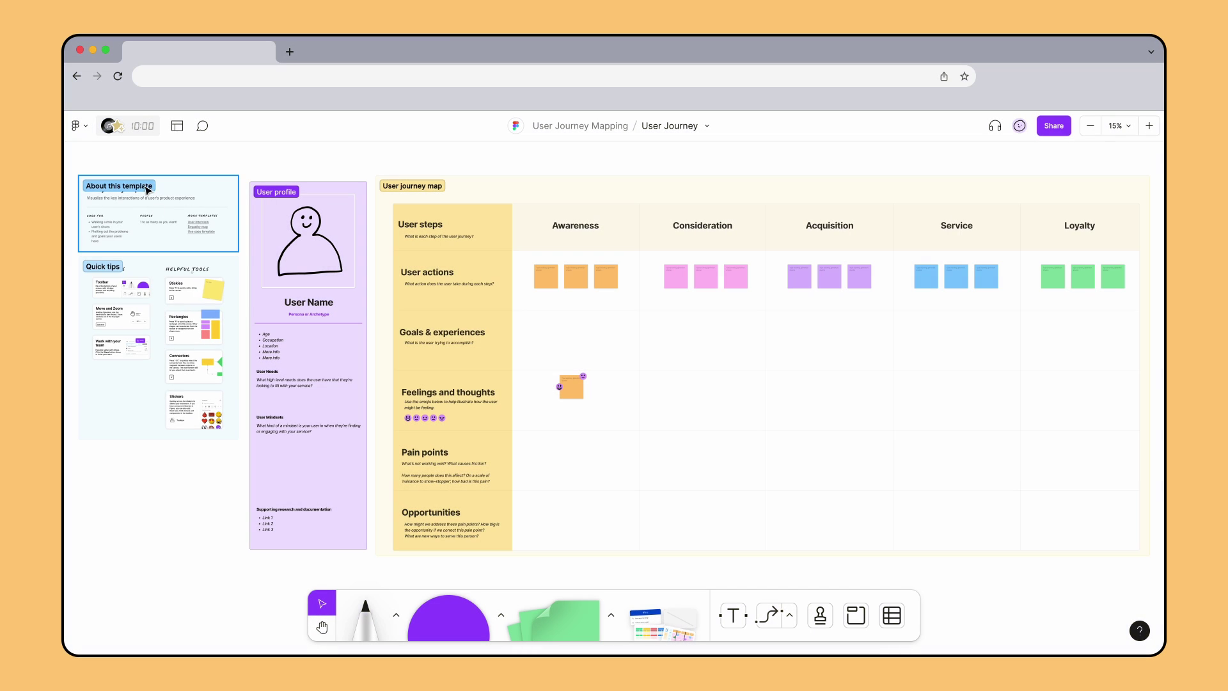
Step: Delete the 'About this template' card beside the journey grid
left_click(106, 271)
key("Delete")
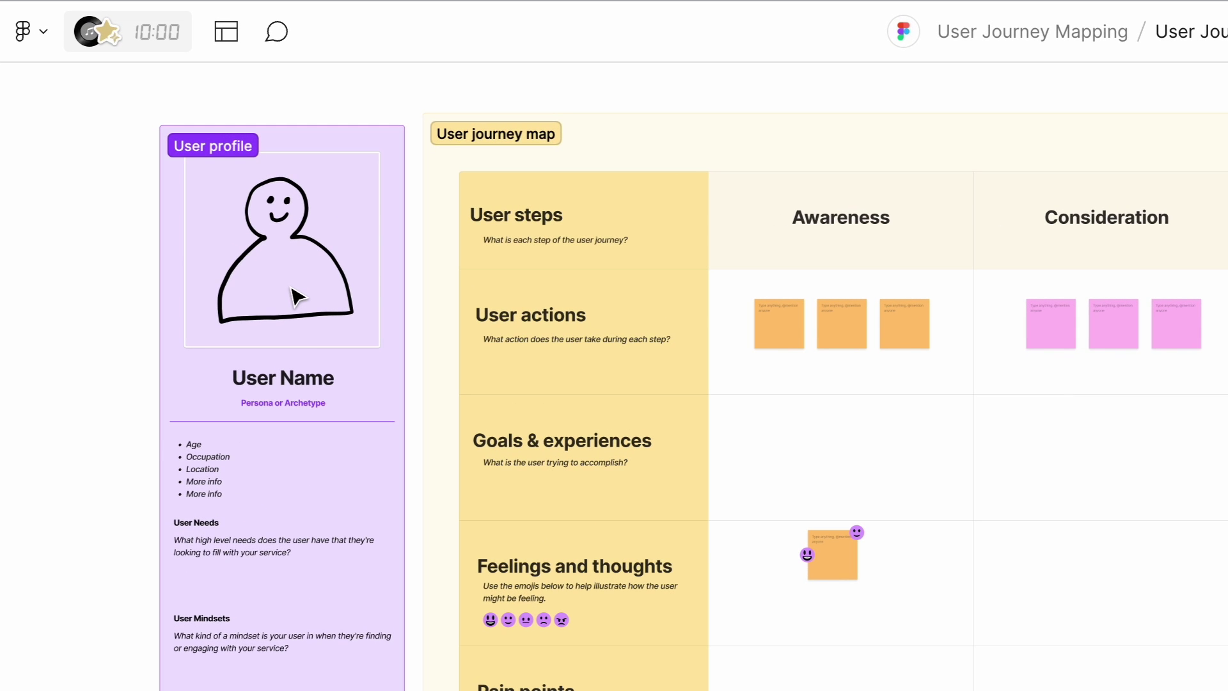
Step: Replace the profile illustration with User persona.jpg and crop-zoom it to fill the frame
left_click(295, 296)
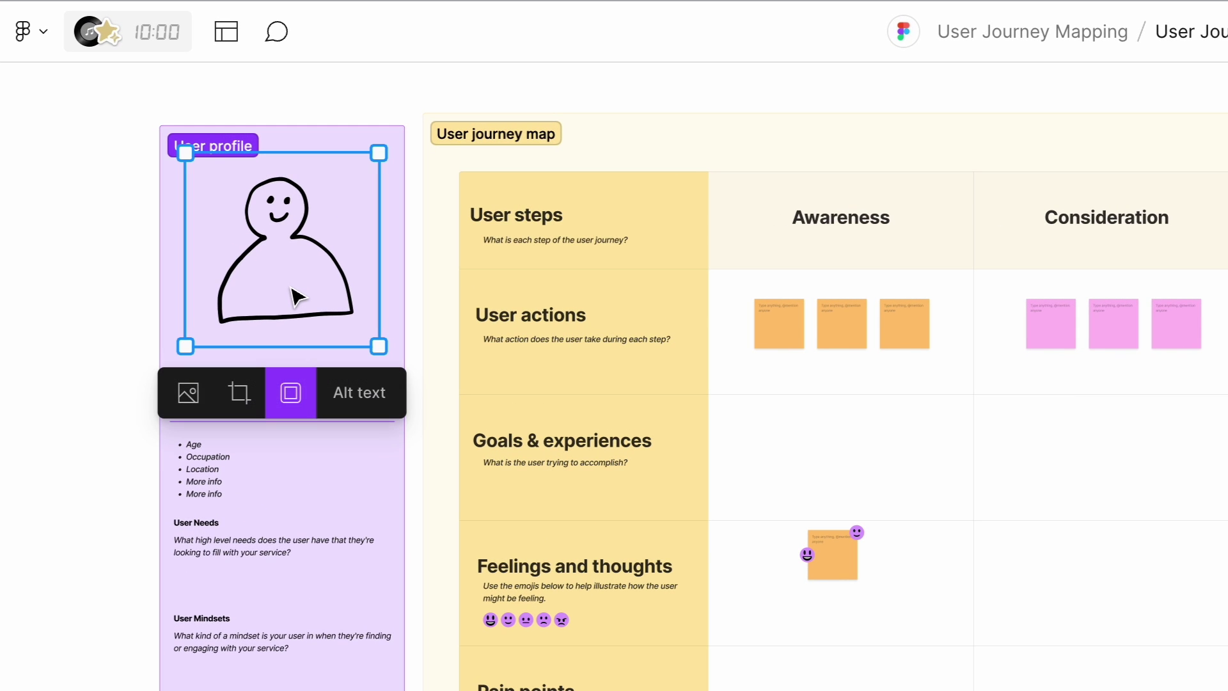
left_click(195, 408)
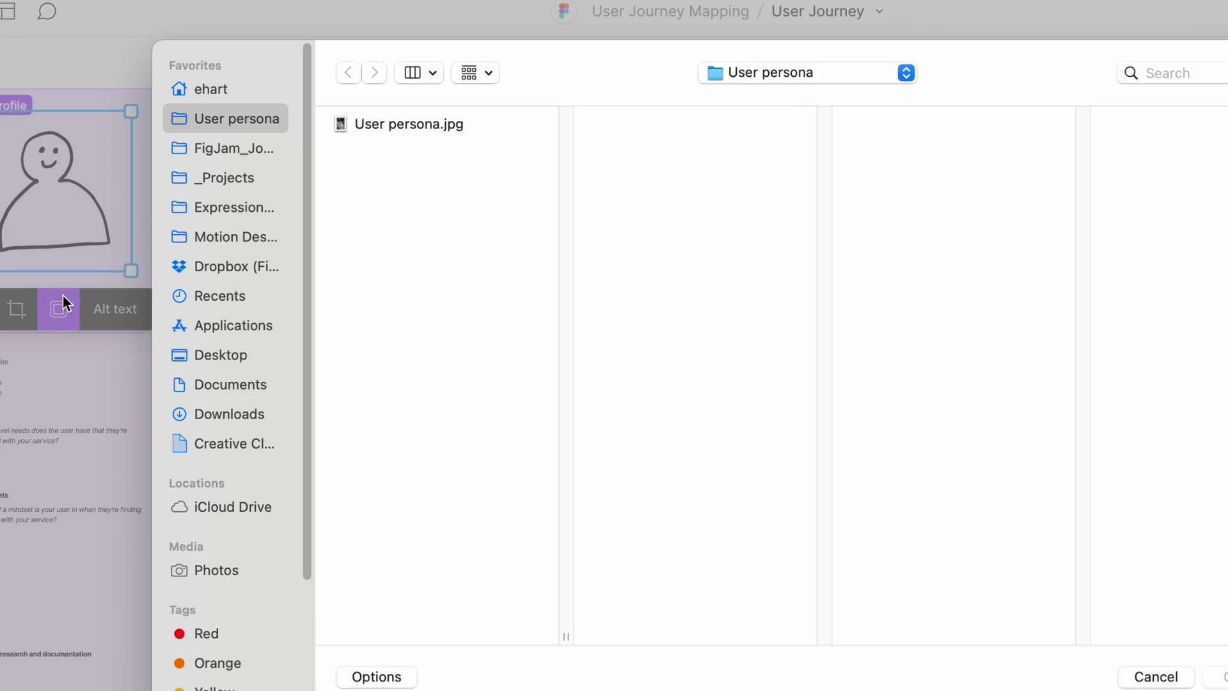
left_click(308, 110)
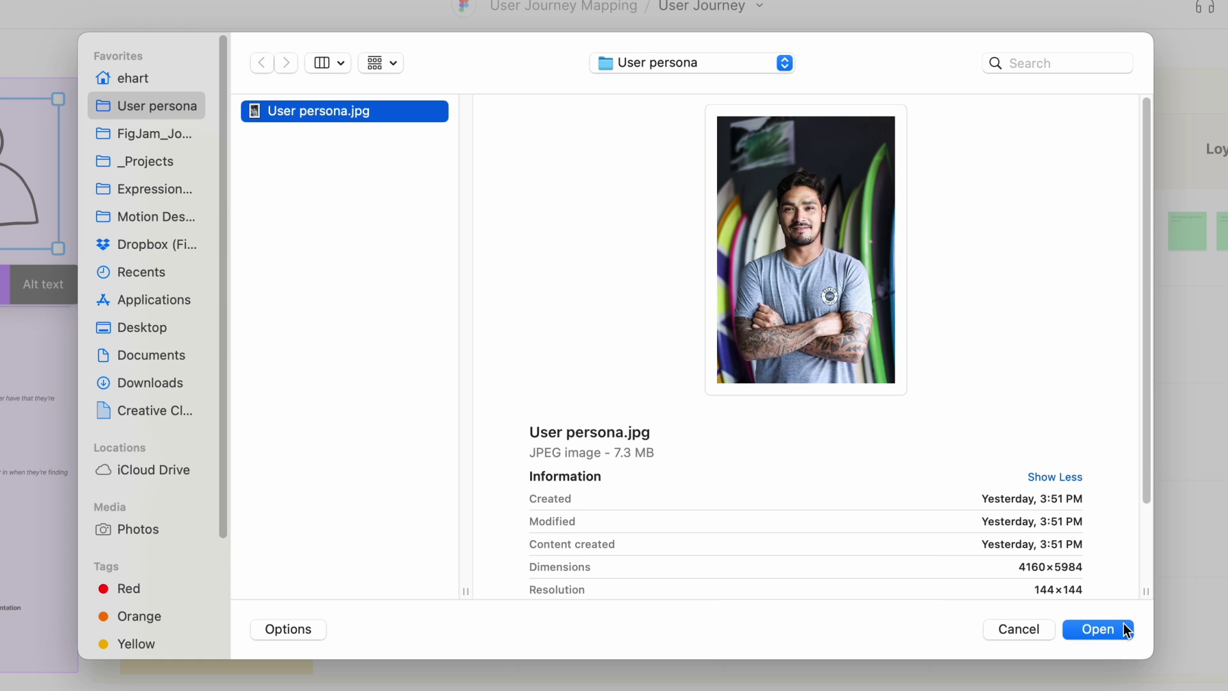
left_click(1097, 630)
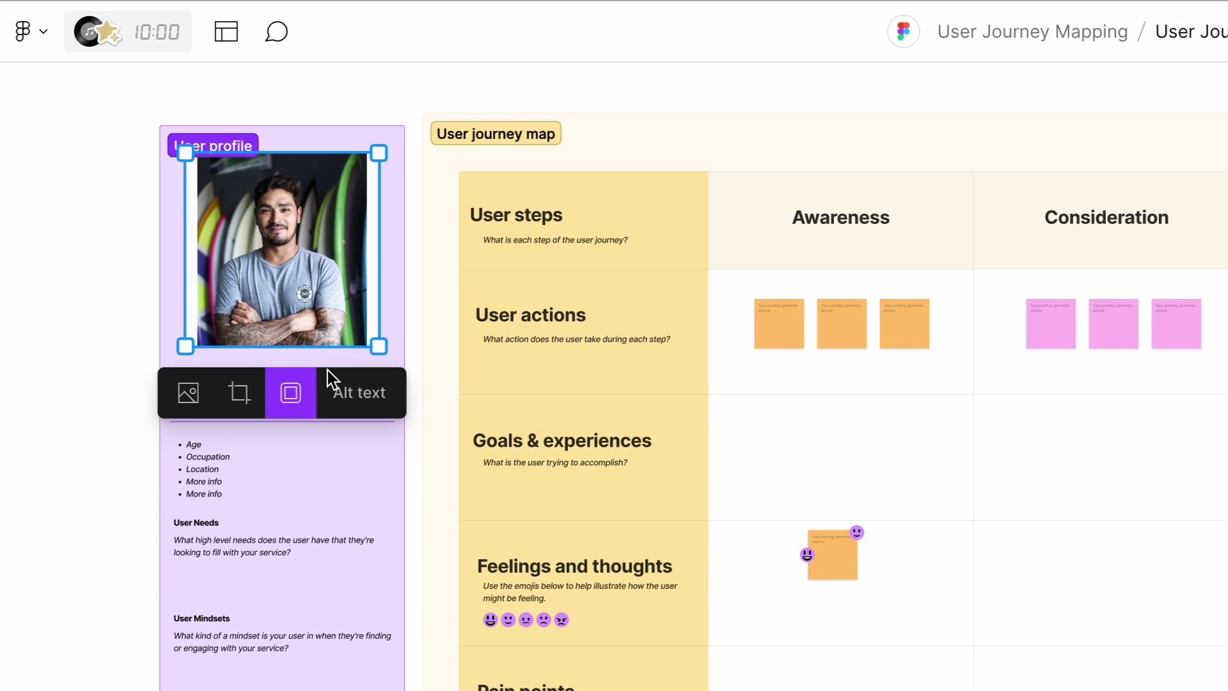
left_click(242, 390)
left_click_drag(92, 393, 105, 395)
left_click(136, 329)
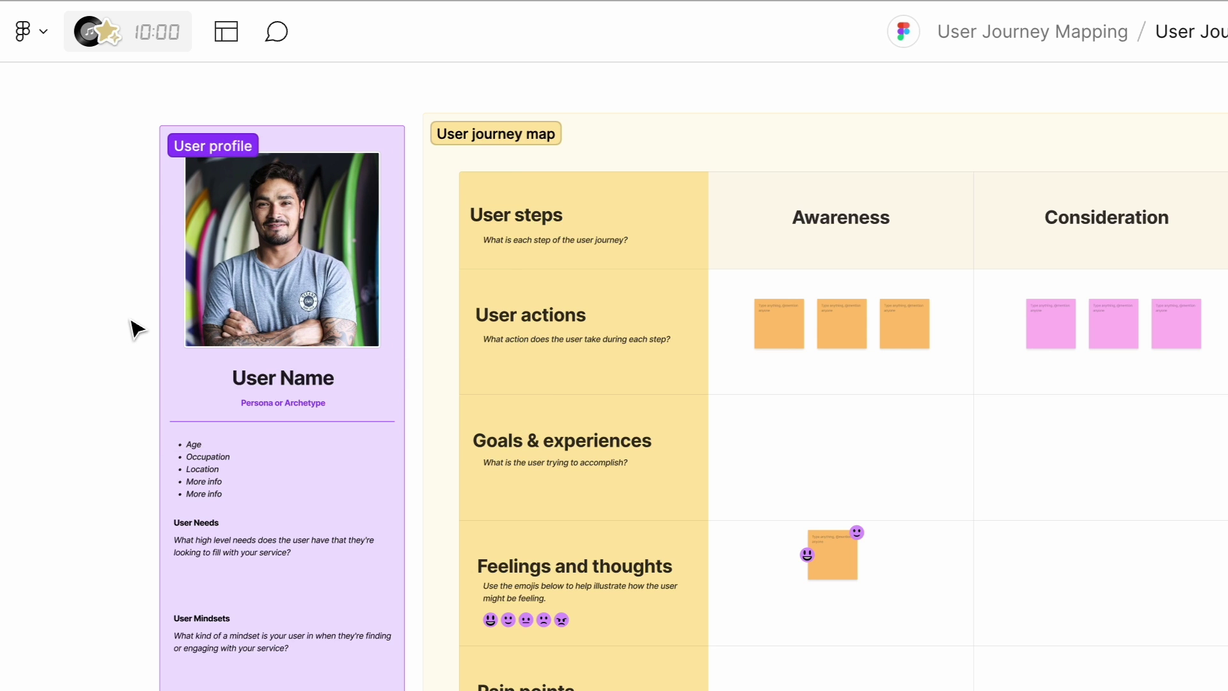
Step: Enter 'Activity: Surfing' and write the chef persona's User Needs and User Mindsets descriptions
scroll(137, 329, "down", 3)
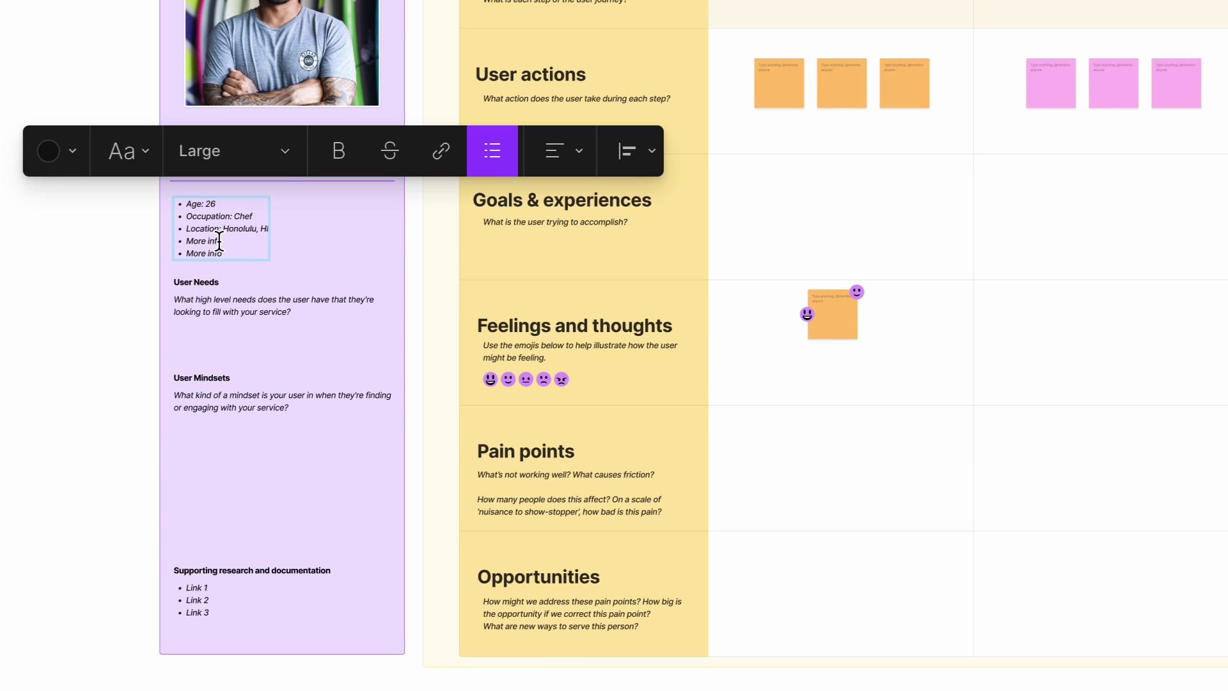
left_click_drag(186, 254, 220, 253)
type("Activity: Surfing")
left_click(281, 305)
type("Kale needs help planning a more complete exercise regimen to meet the athletic needs of the sport he's")
left_click(281, 401)
type("As a chef, Kale doesn't have a typical 9-5 schedule.  His hours aren't optimal for timing his exercise")
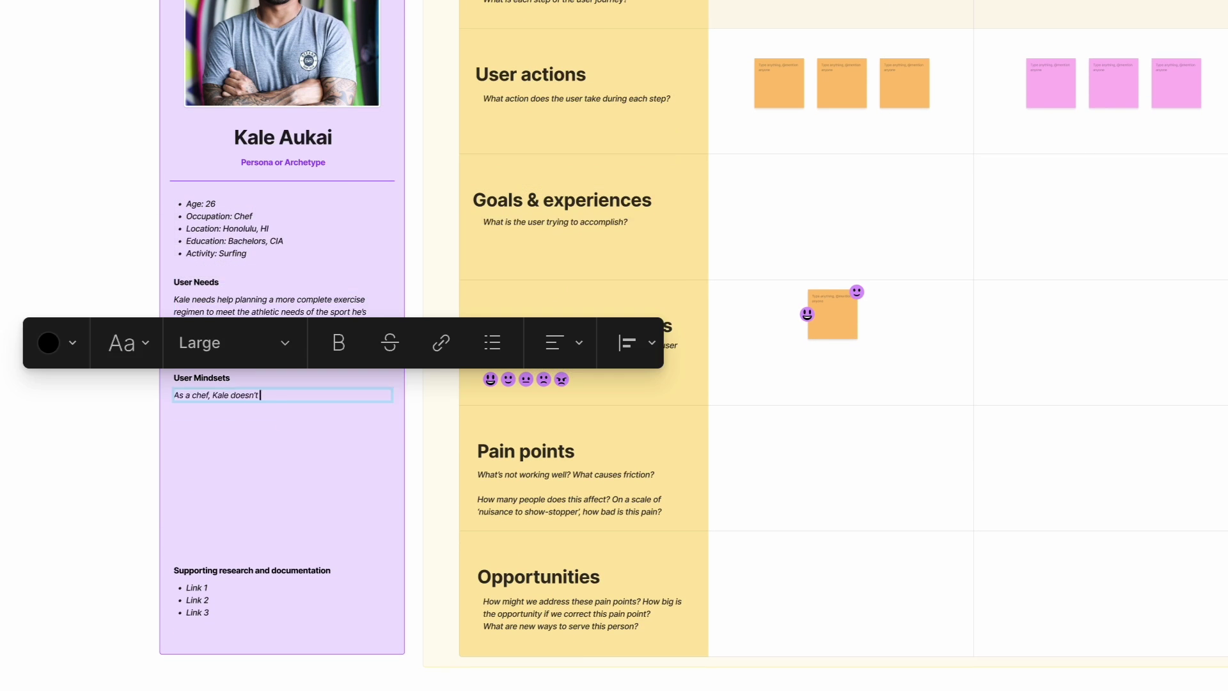
type(" routine.  A serious surfer, his exercise of choice is surfing, which he does in the early morning hours before work.  He wants to add running and weight lifting to his regimen to boost his strength and endurance but doesn't know how to work it into his crazy schedul")
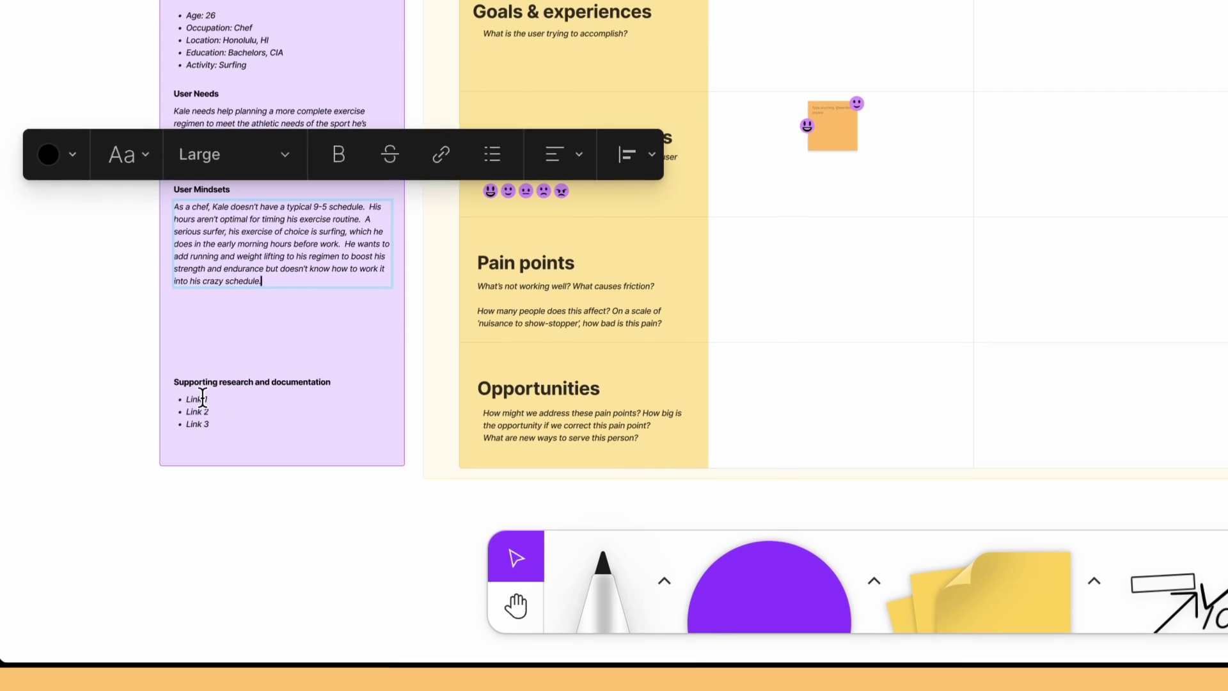
Step: Link the first supporting research item to a pasted Figma file URL
left_click(205, 587)
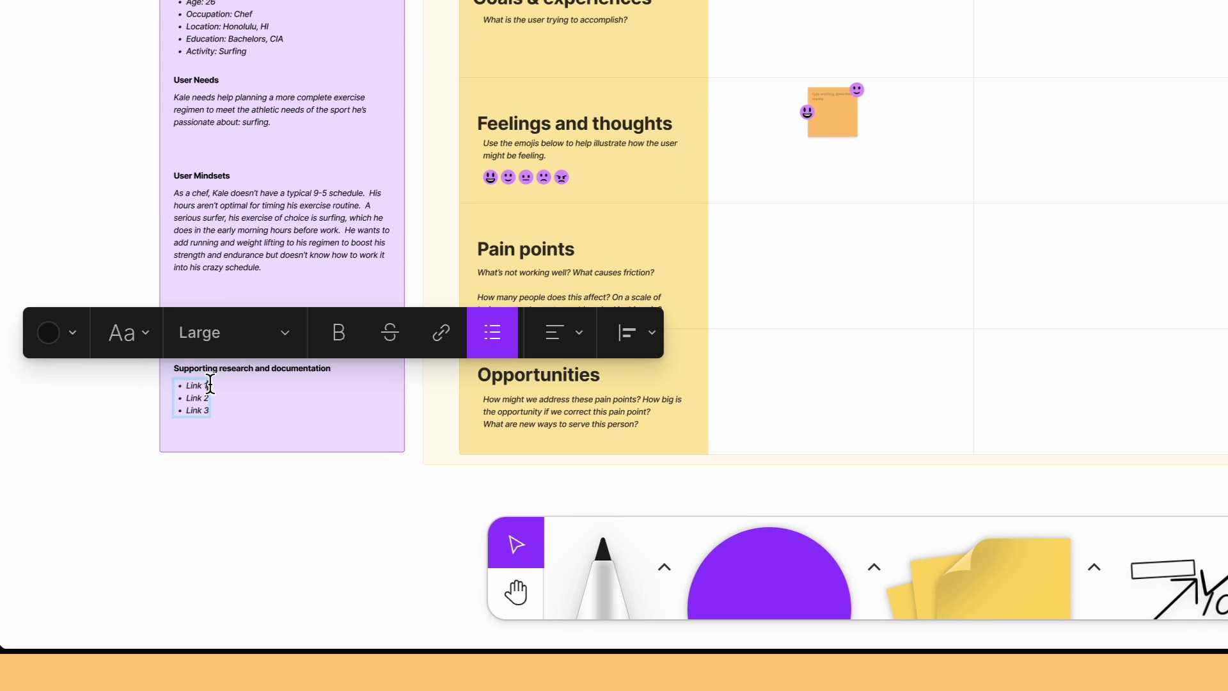
left_click(440, 333)
type("https://figma.com/file/yKcQhAYCJ")
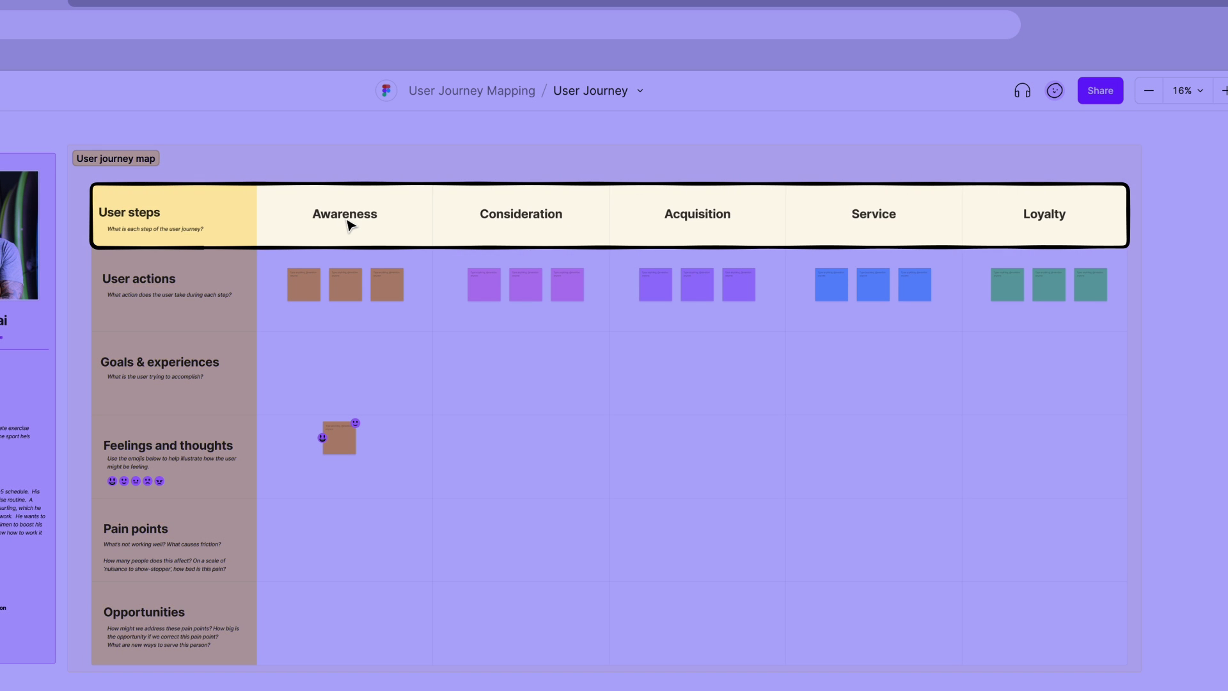
Step: Rename Awareness, Consideration, Acquisition, Service and Loyalty to Discovery, Download, Onboarding, Retention and Advocacy
double_click(345, 216)
type("Discovery")
double_click(501, 211)
type("Download")
double_click(688, 216)
type("Onboarding")
double_click(871, 215)
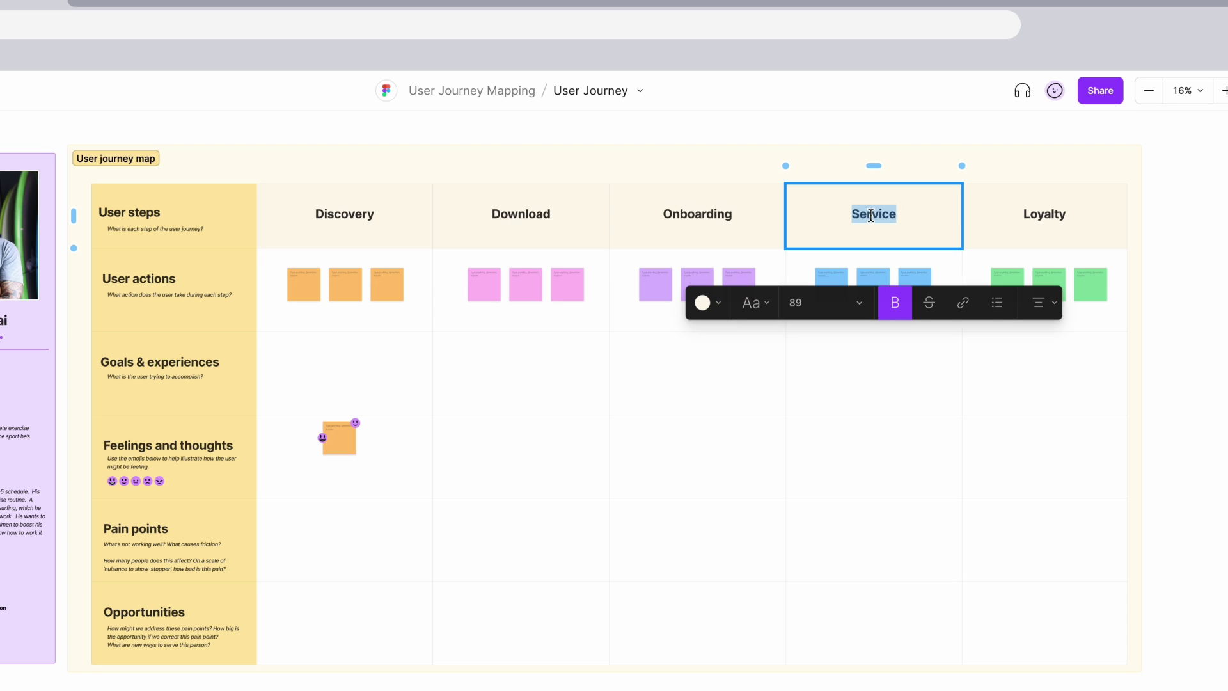
double_click(1045, 214)
type("Advocacy")
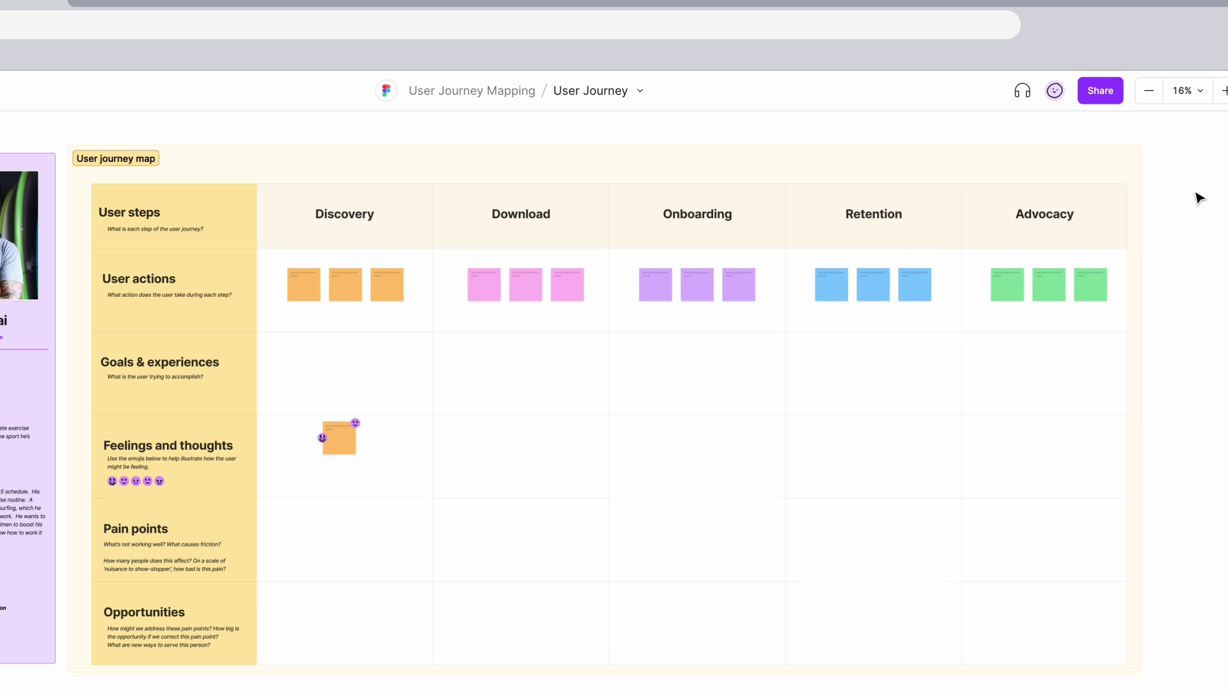
Step: Duplicate the User Journey board and name the copy 'User Journey Template'
left_click(639, 90)
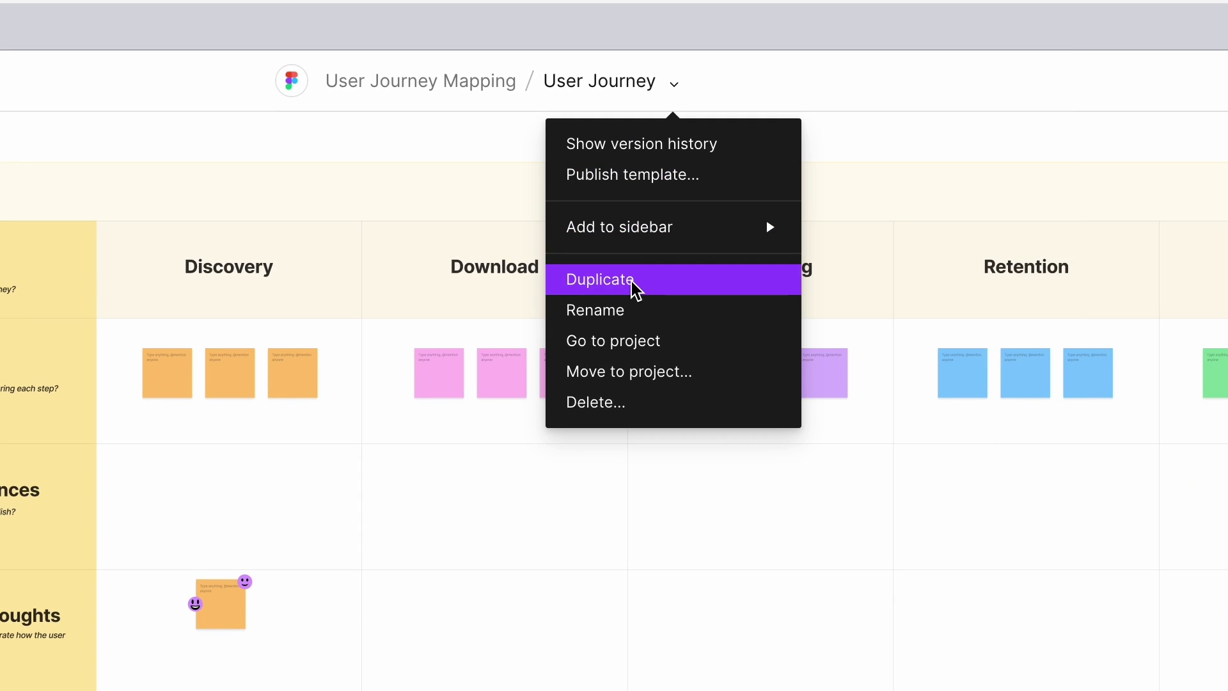
left_click(635, 289)
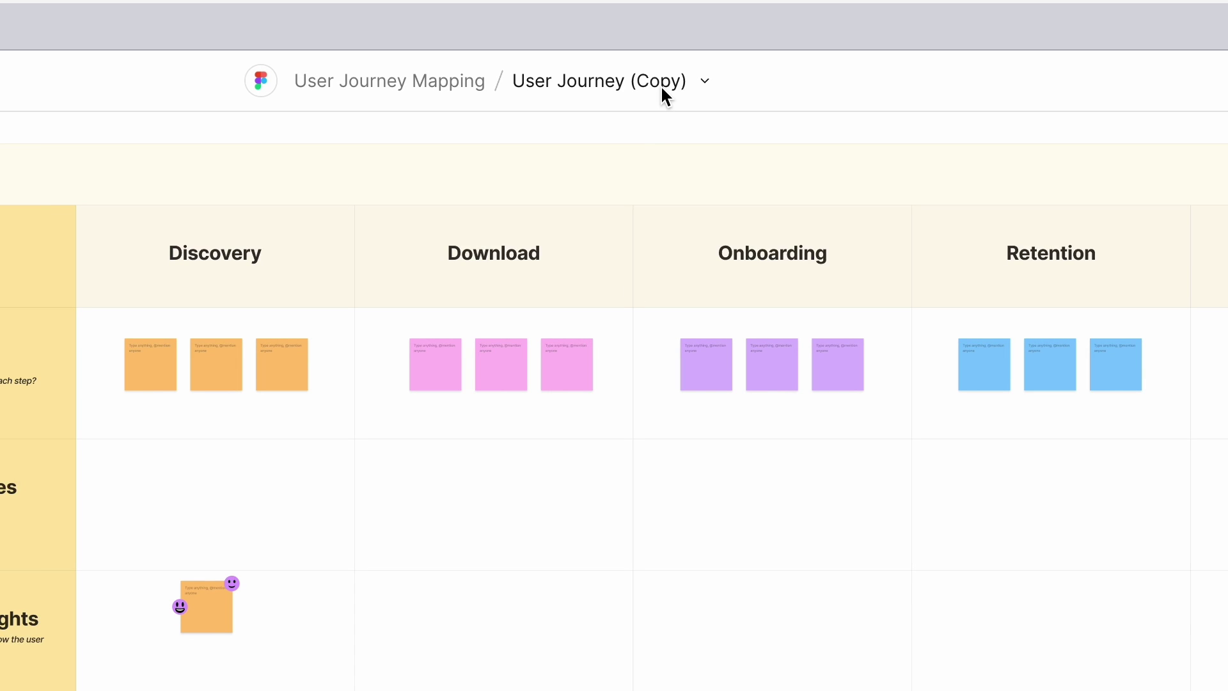
double_click(660, 84)
type("User Journey Template")
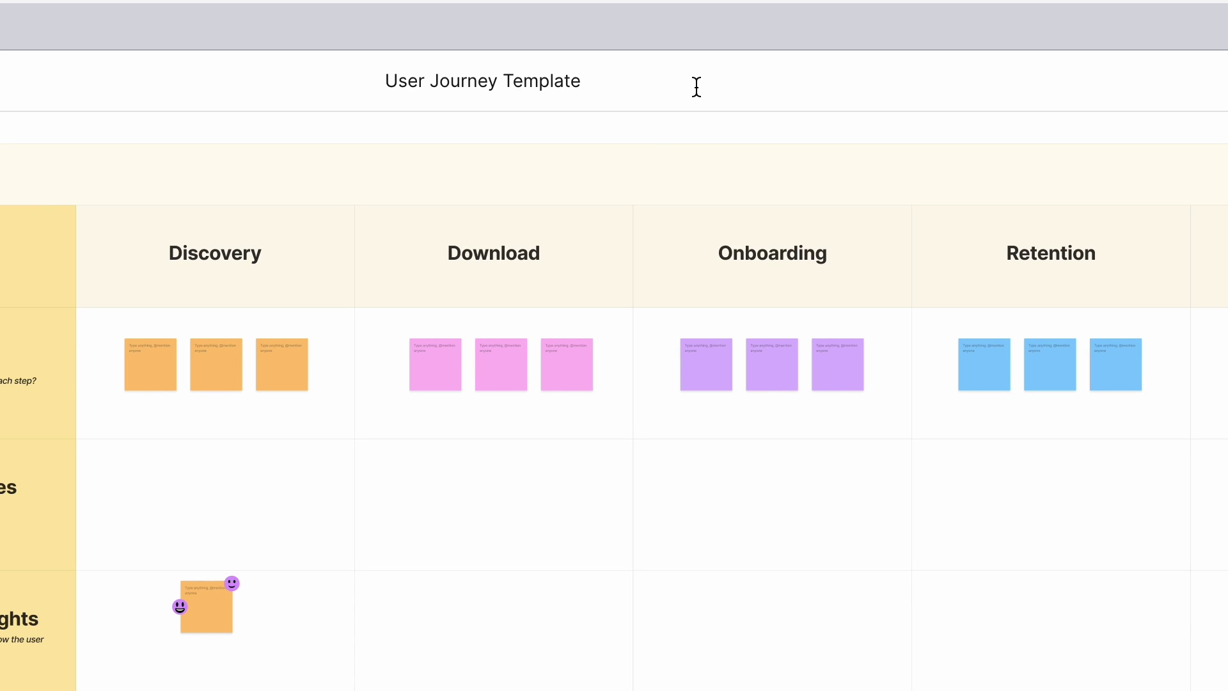
key("Return")
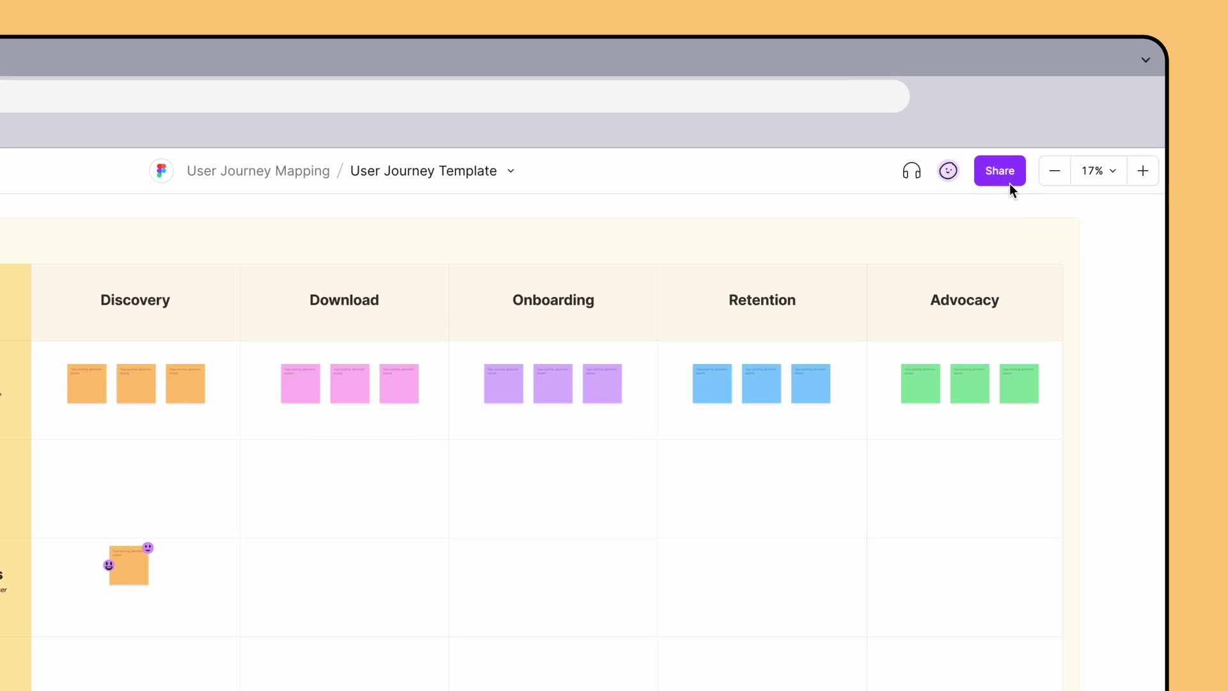
Step: Publish the User Journey Template board as a team template
left_click(1010, 183)
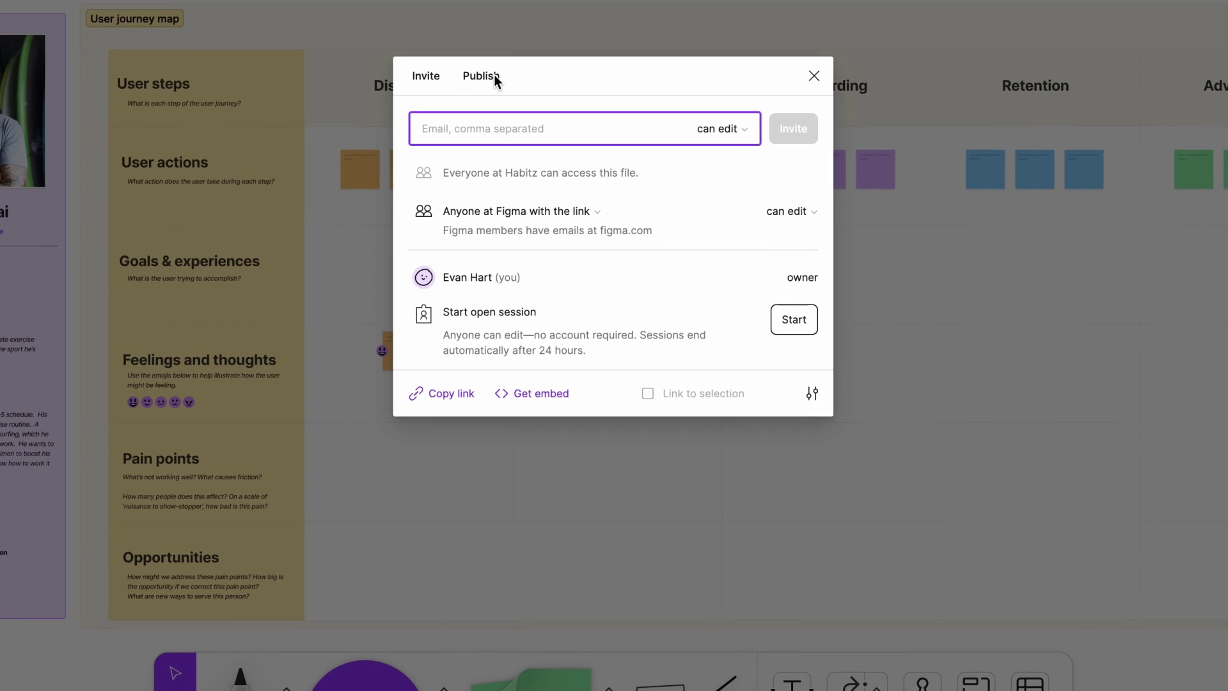
left_click(221, 290)
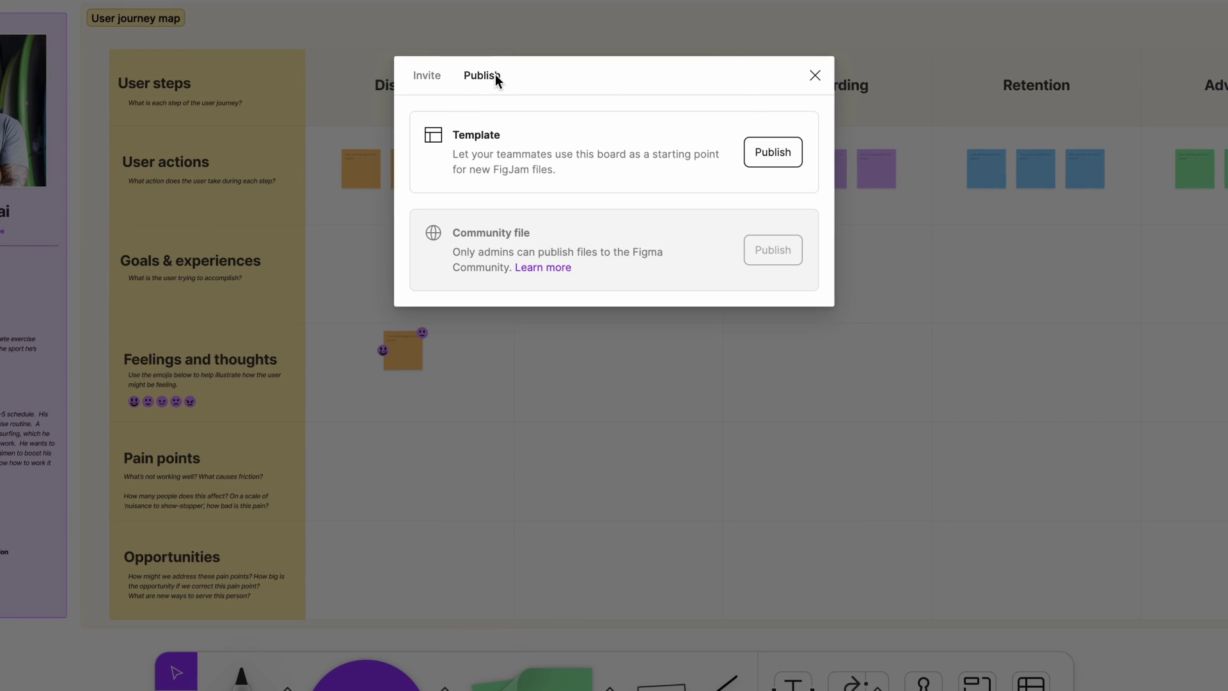
left_click(774, 161)
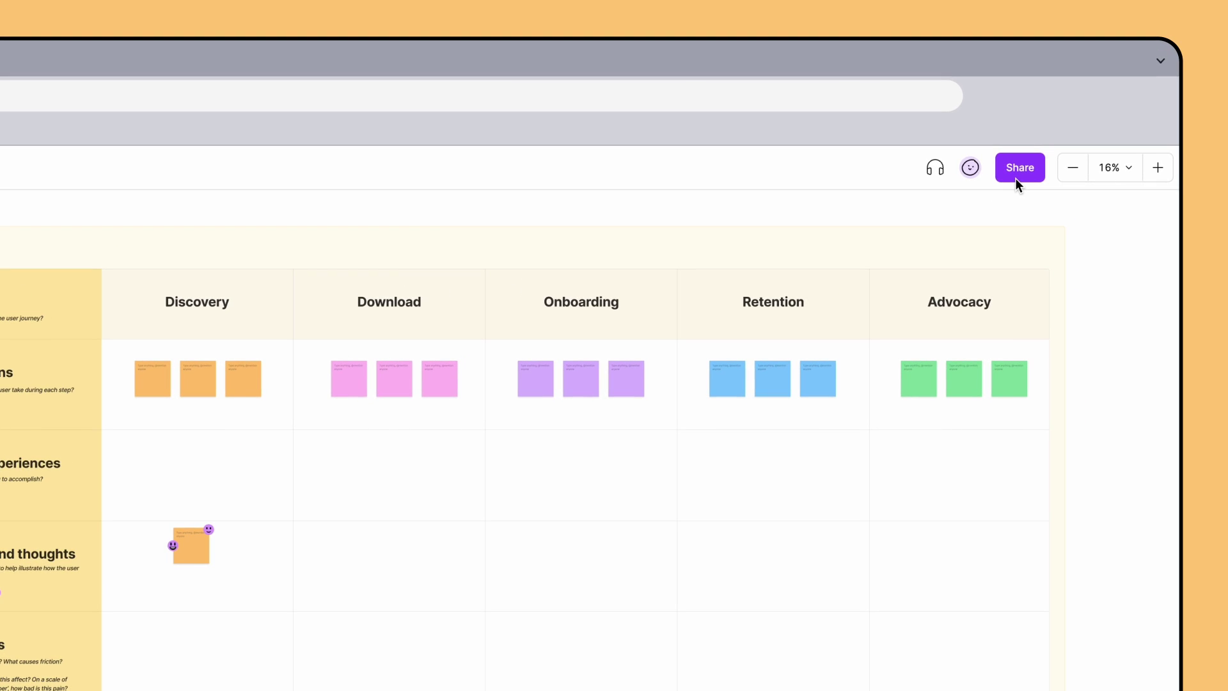
Step: In the Share settings, keep link access for anyone at Figma at 'can edit'
left_click(1015, 177)
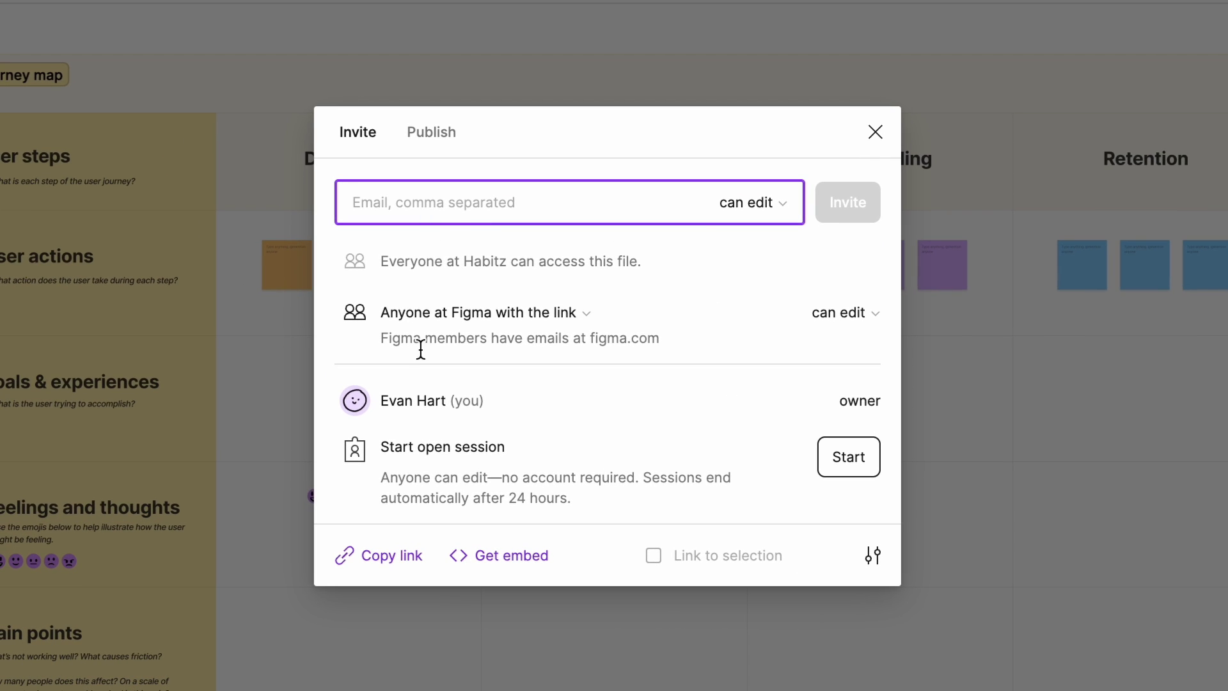
left_click(406, 563)
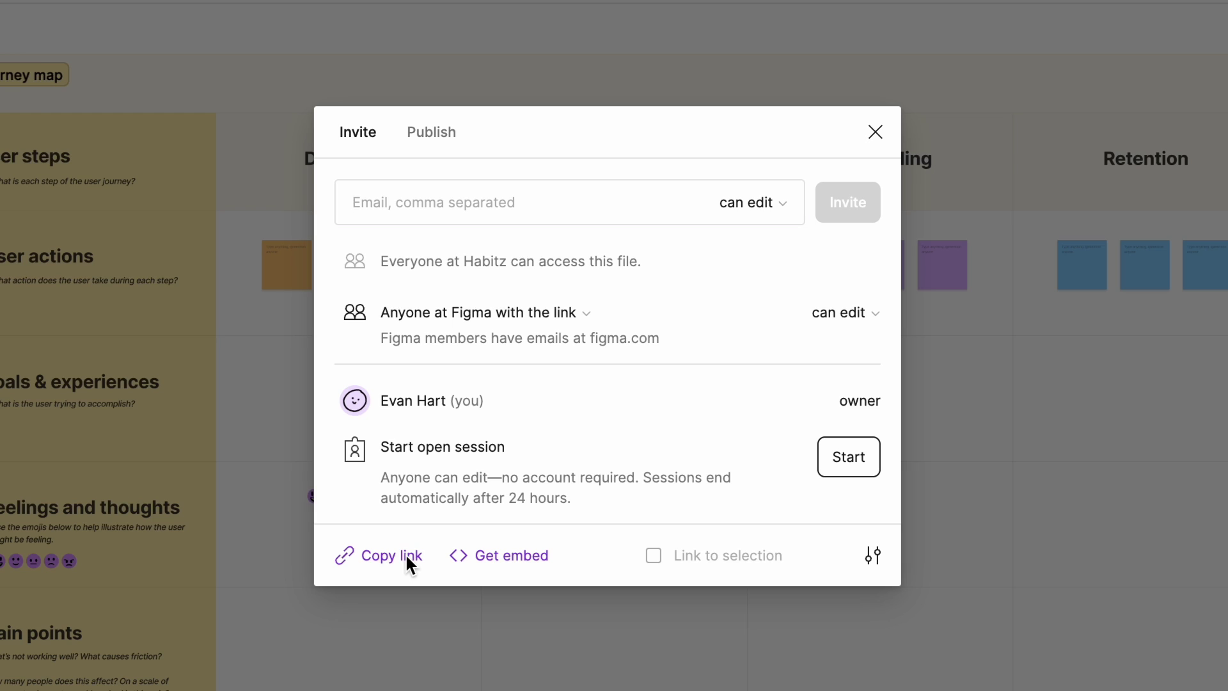
left_click(875, 313)
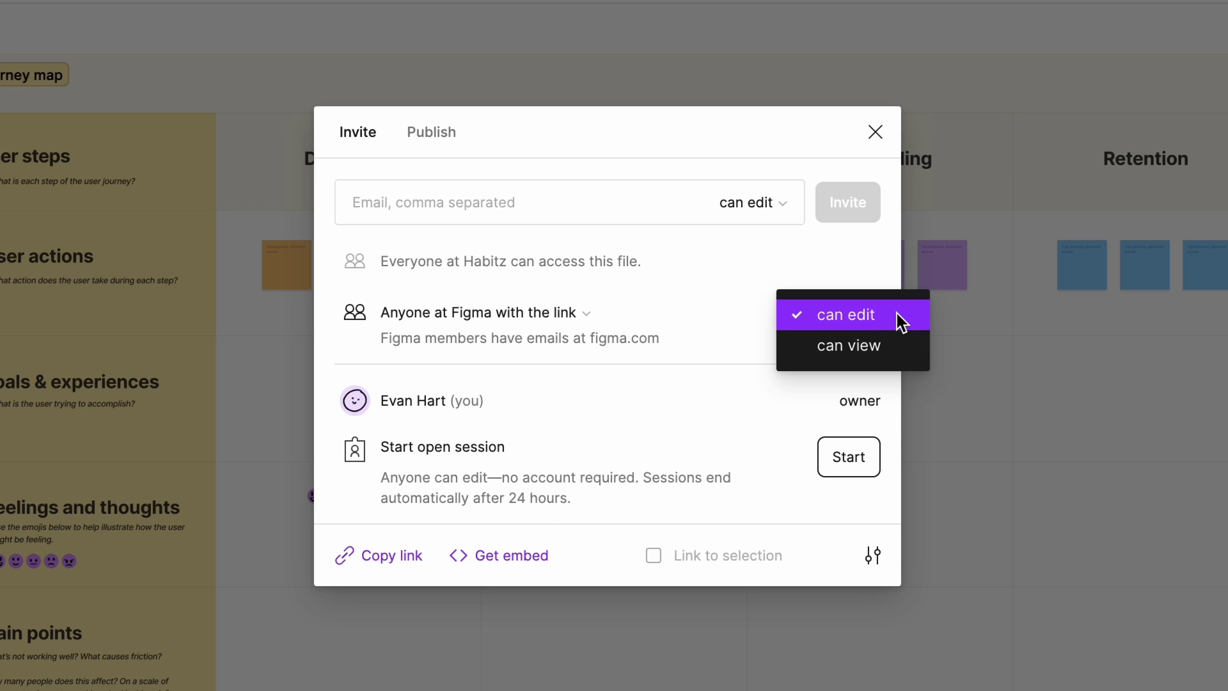
left_click(897, 314)
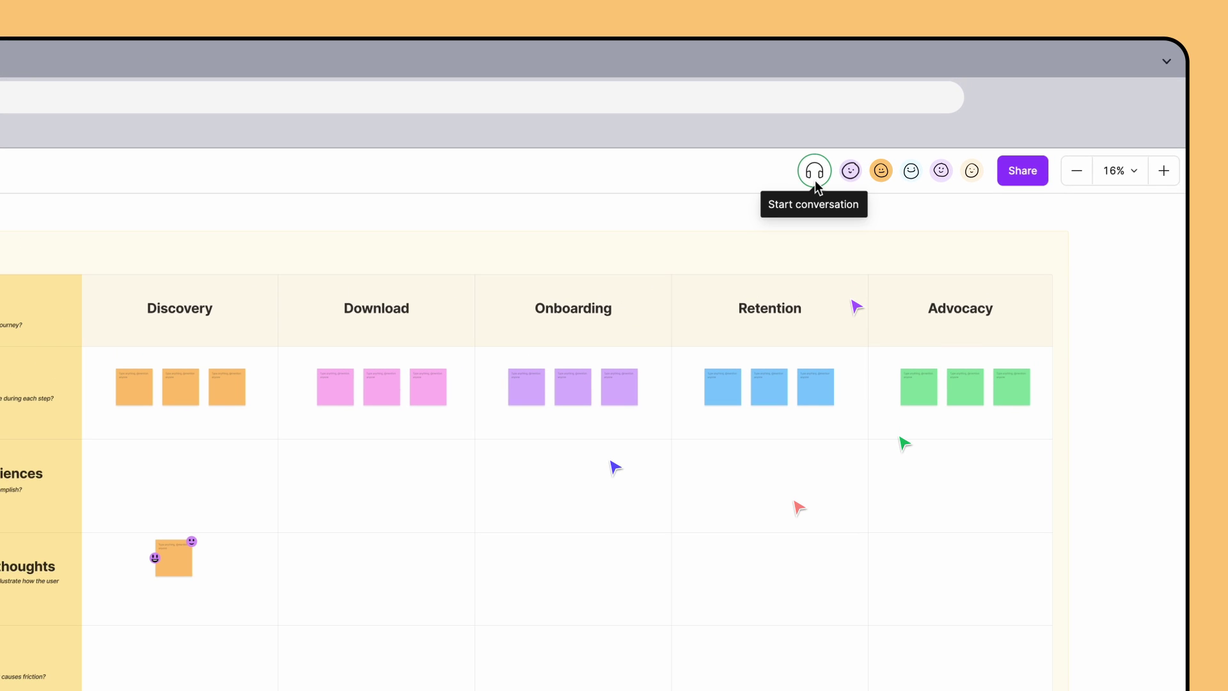
Step: Start a voice conversation with collaborators and set the timer to 5 minutes
left_click(815, 180)
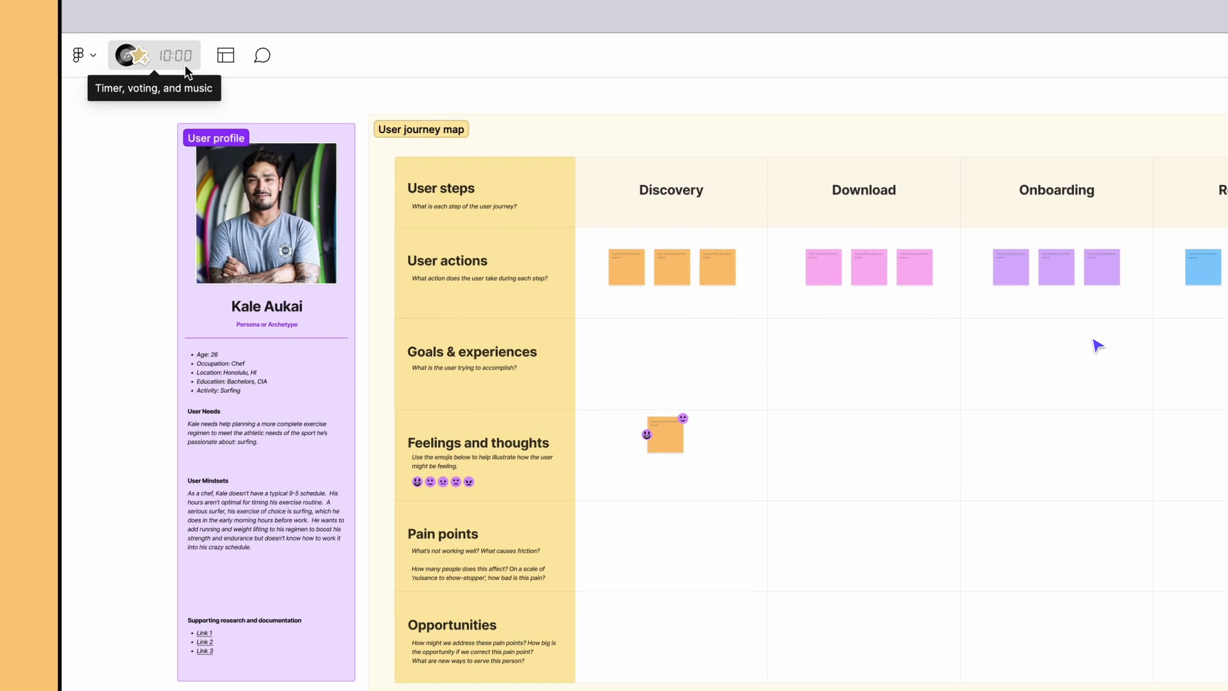
left_click(185, 64)
left_click(174, 192)
key("BackSpace")
key("BackSpace")
type("5")
Step: Play the Button smash music track and start the 5-minute countdown
left_click(220, 420)
left_click(229, 522)
left_click(269, 420)
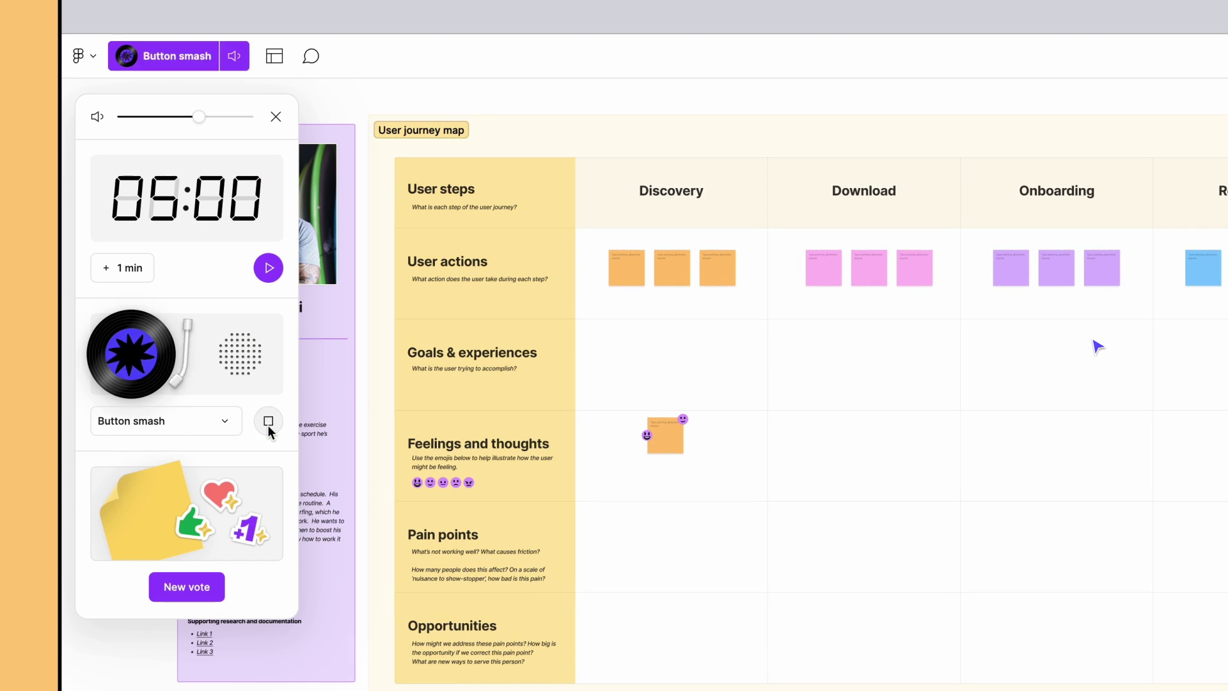
left_click(269, 267)
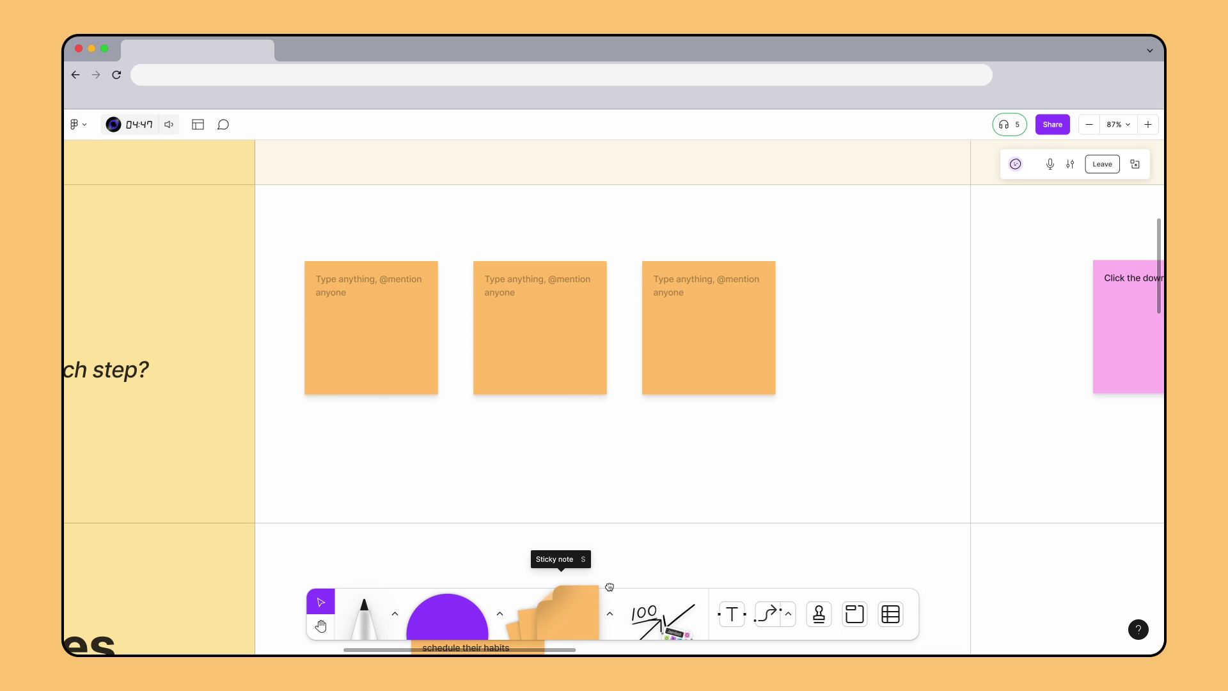
Step: Add a fourth sticky and write 'Searches online to learn how to create an exercise regimen' on the first
key("s")
left_click(902, 320)
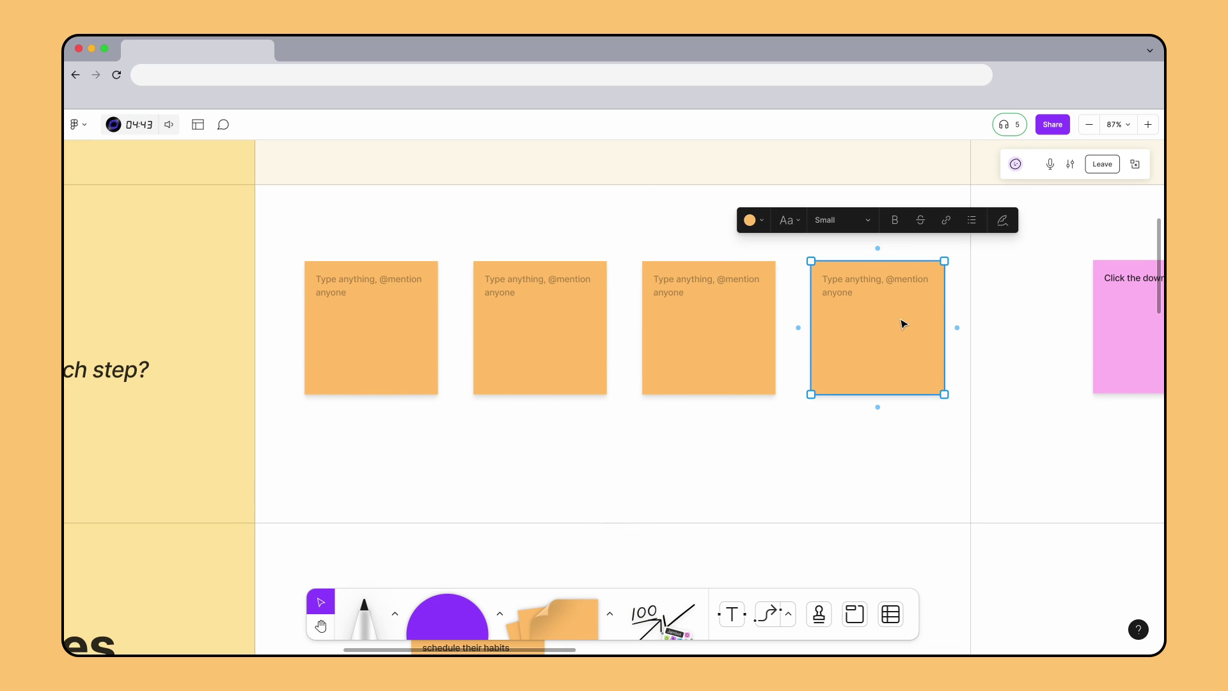
double_click(400, 276)
type("Searches online to learn how to create an exercise regimen")
Step: Fill the next stickies with 'Finds our website in search', 'Enters the homepage' and 'Navigates to the download page from the menu'
double_click(540, 282)
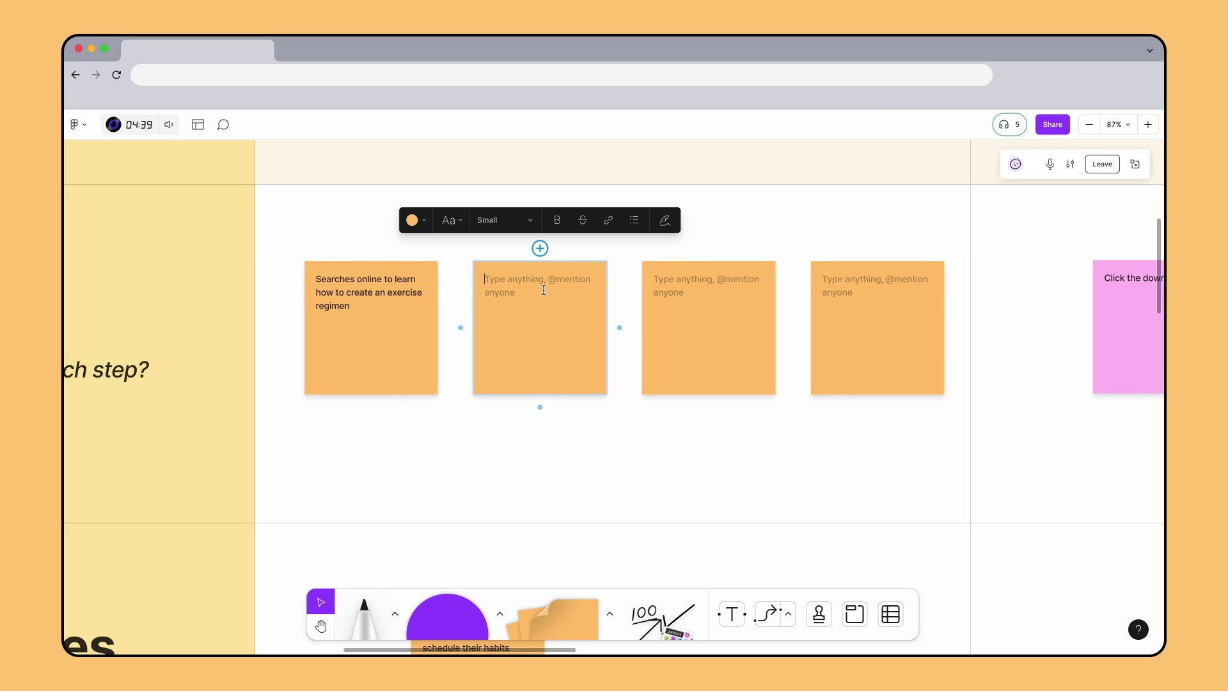
type("Finds our website in search")
double_click(708, 282)
type("Enters the homepage")
double_click(877, 281)
type("Navigates to the download page from the menu")
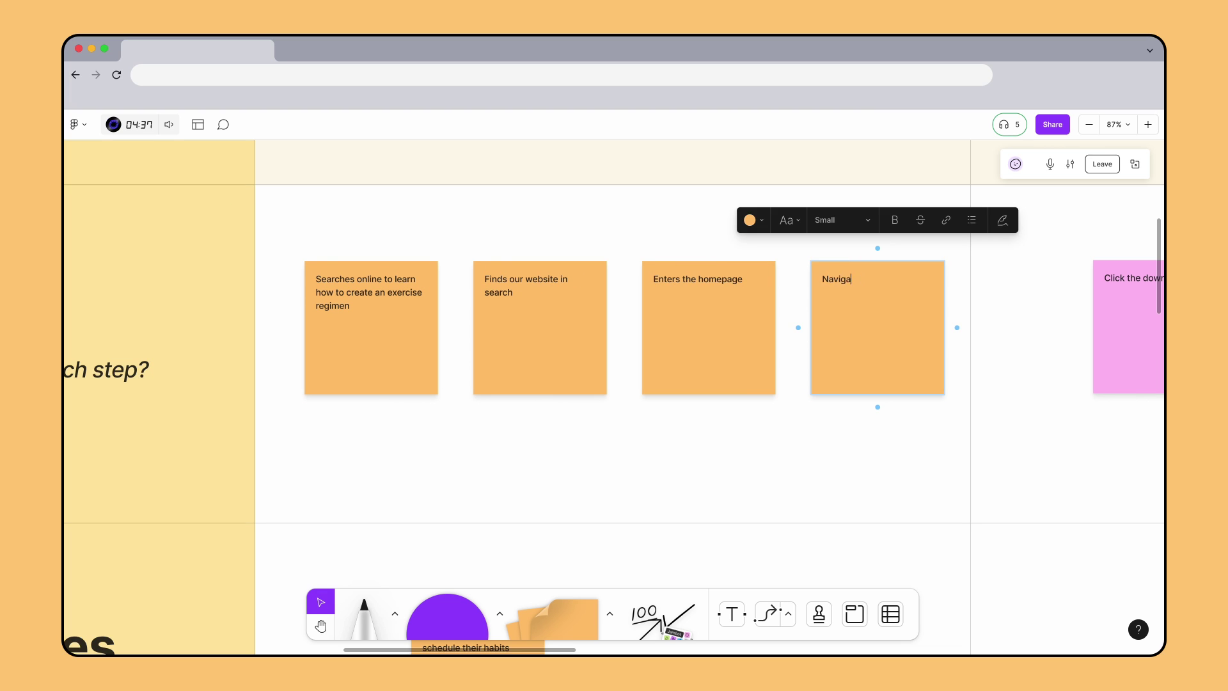
key("Escape")
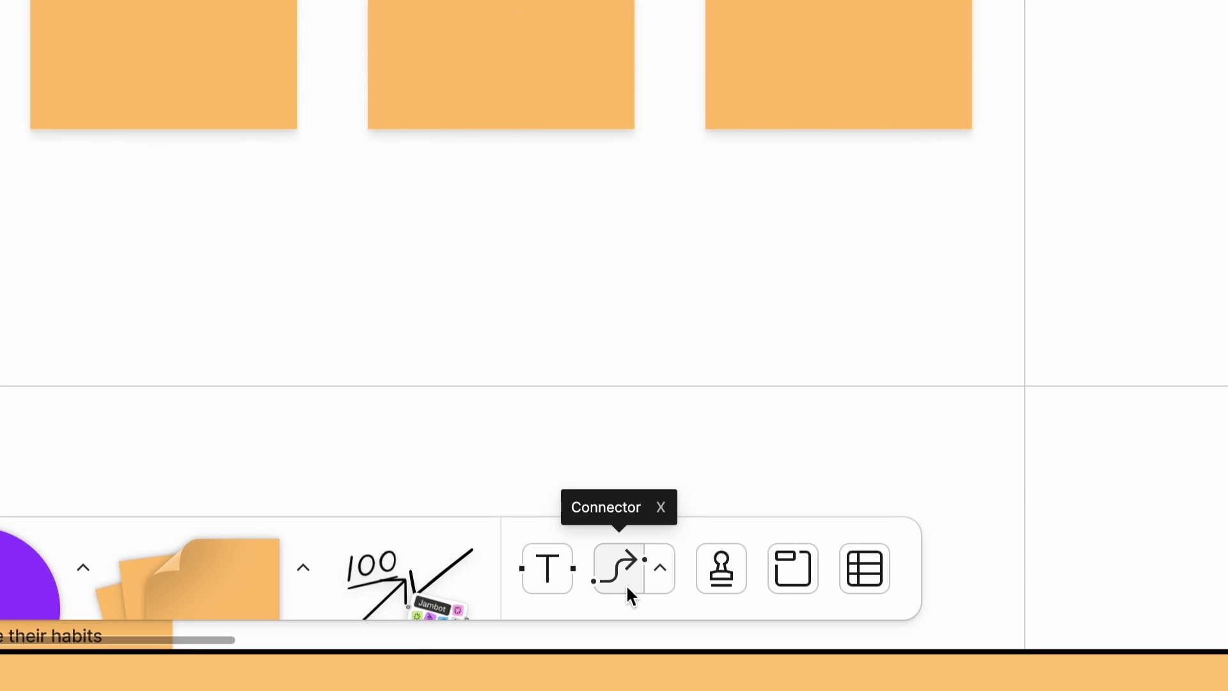
Step: Draw connector arrows from Discovery sticky note 1 to note 2 and from note 2 to note 3
left_click(630, 595)
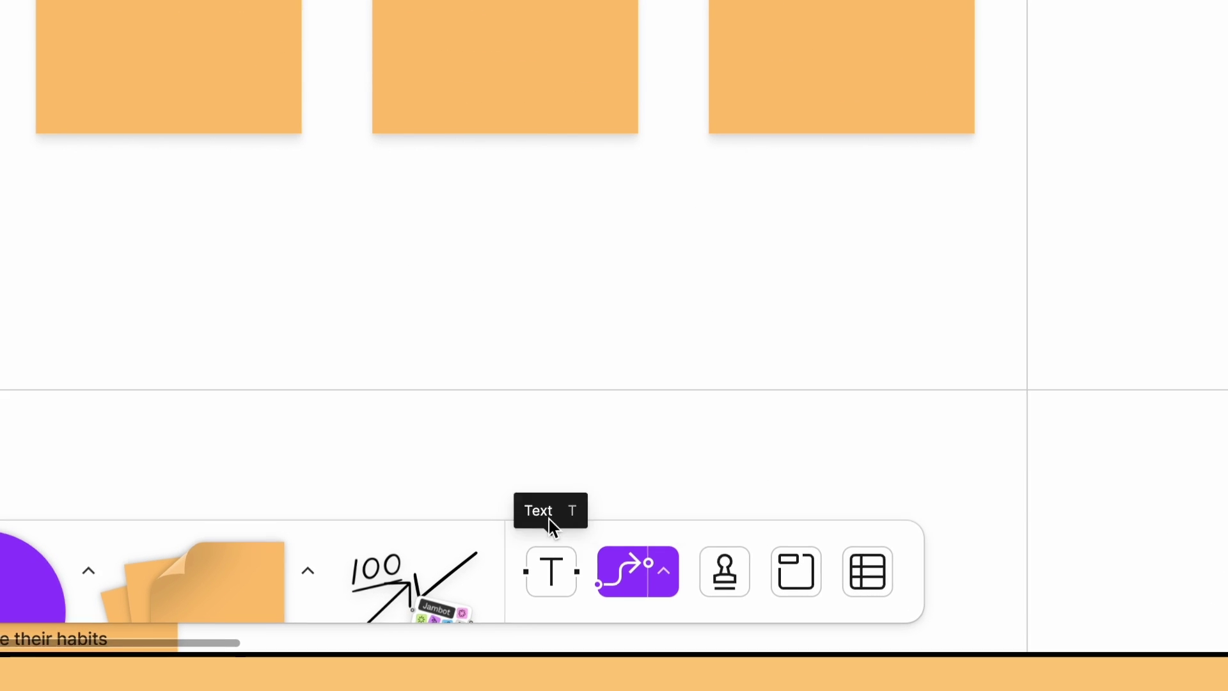
key("x")
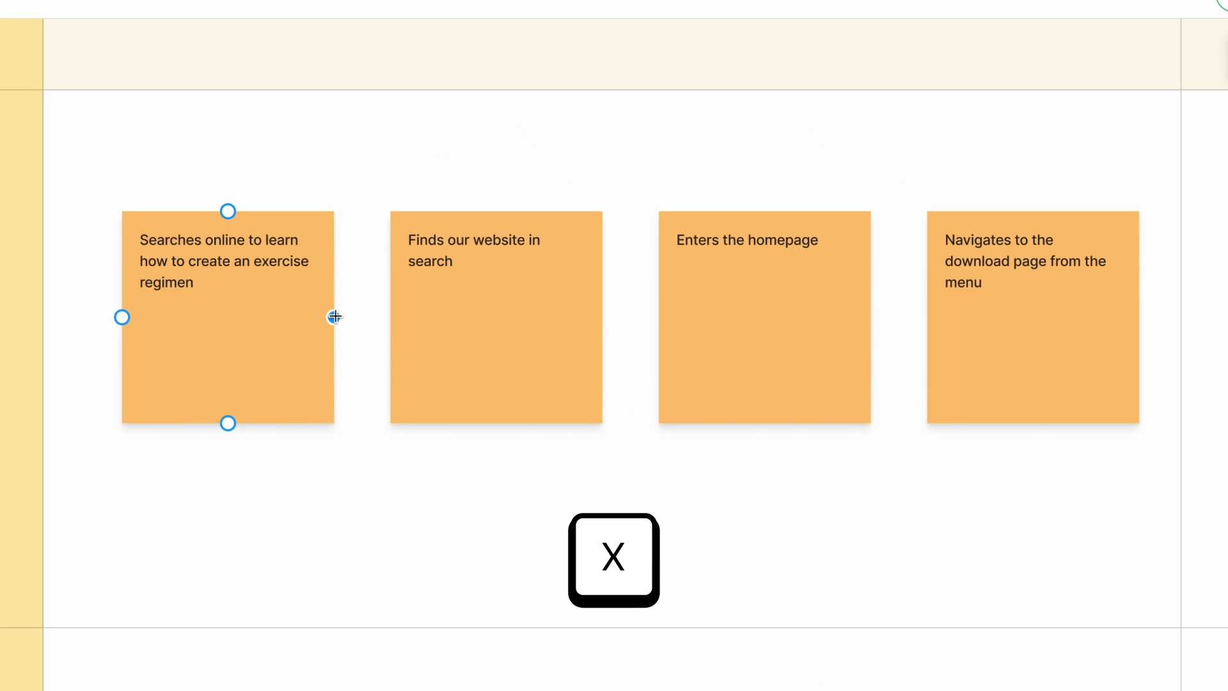
left_click_drag(335, 316, 389, 317)
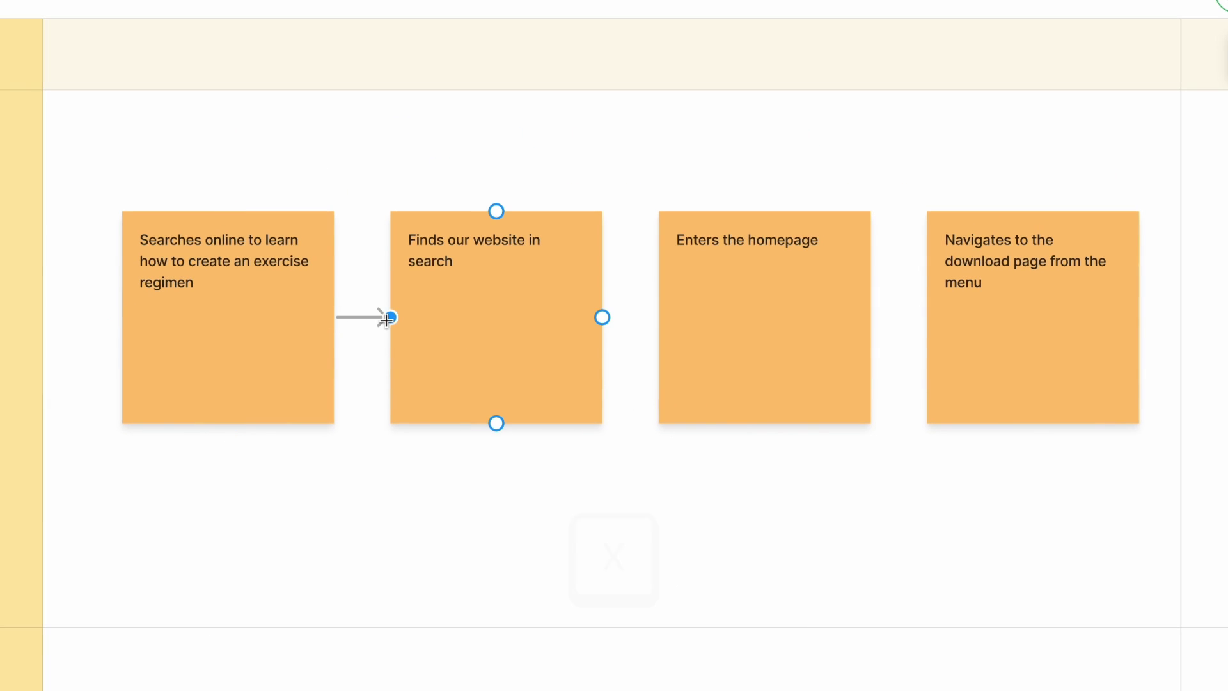
left_click_drag(602, 317, 656, 316)
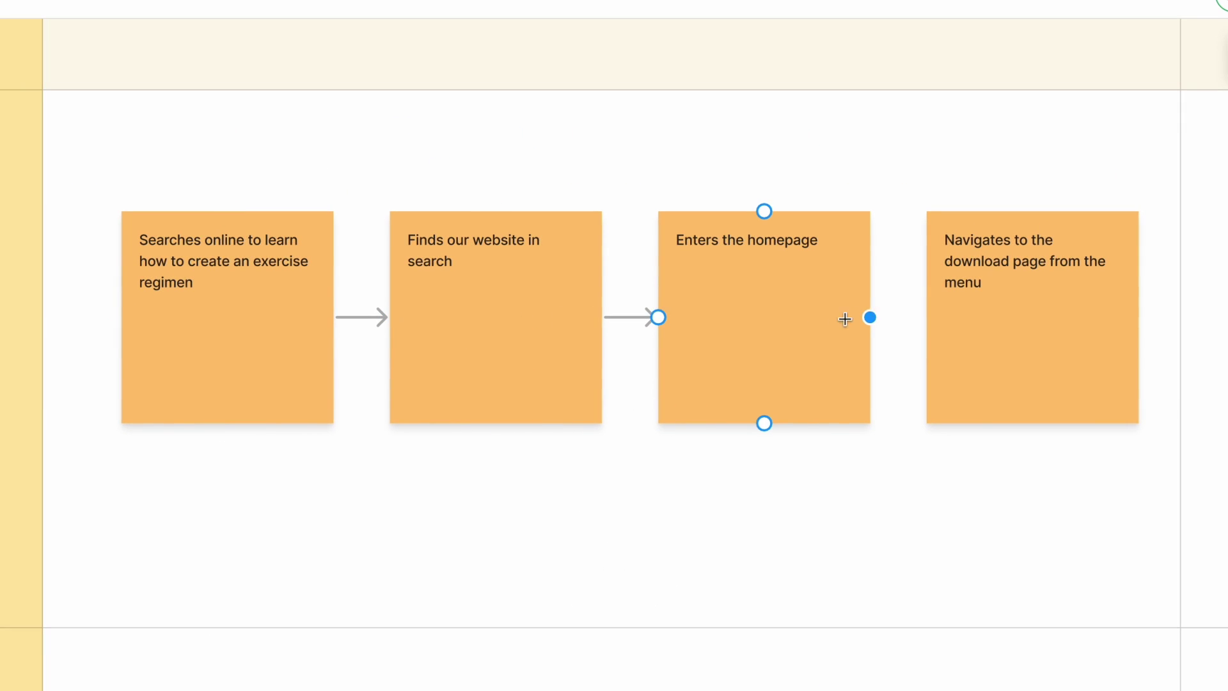
Step: Connect note 3 to note 4, then make the first connector blue, dashed, dot start, arrowhead end
left_click_drag(869, 317, 926, 317)
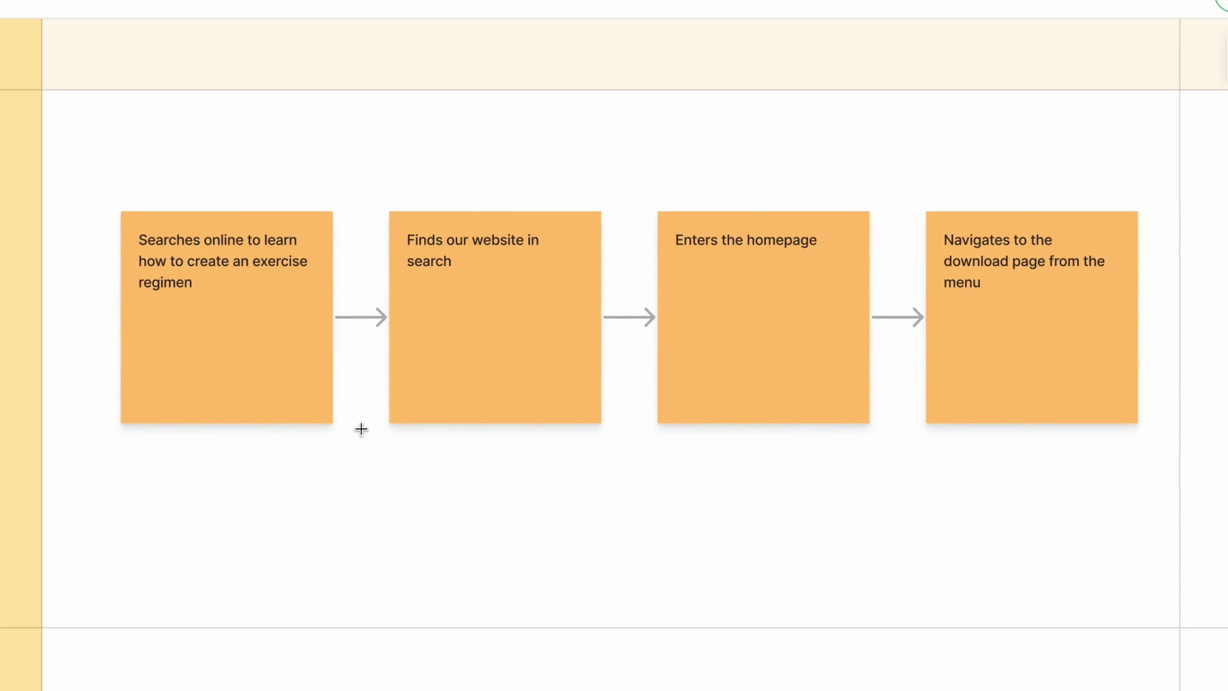
left_click(370, 317)
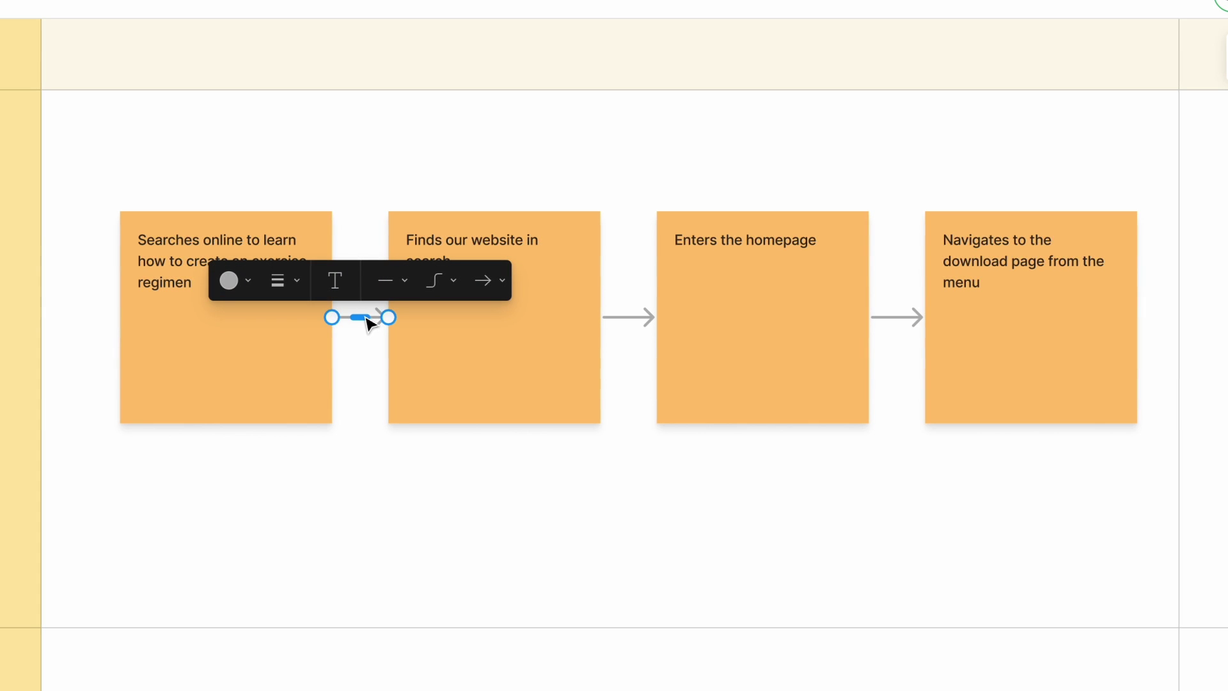
left_click(231, 281)
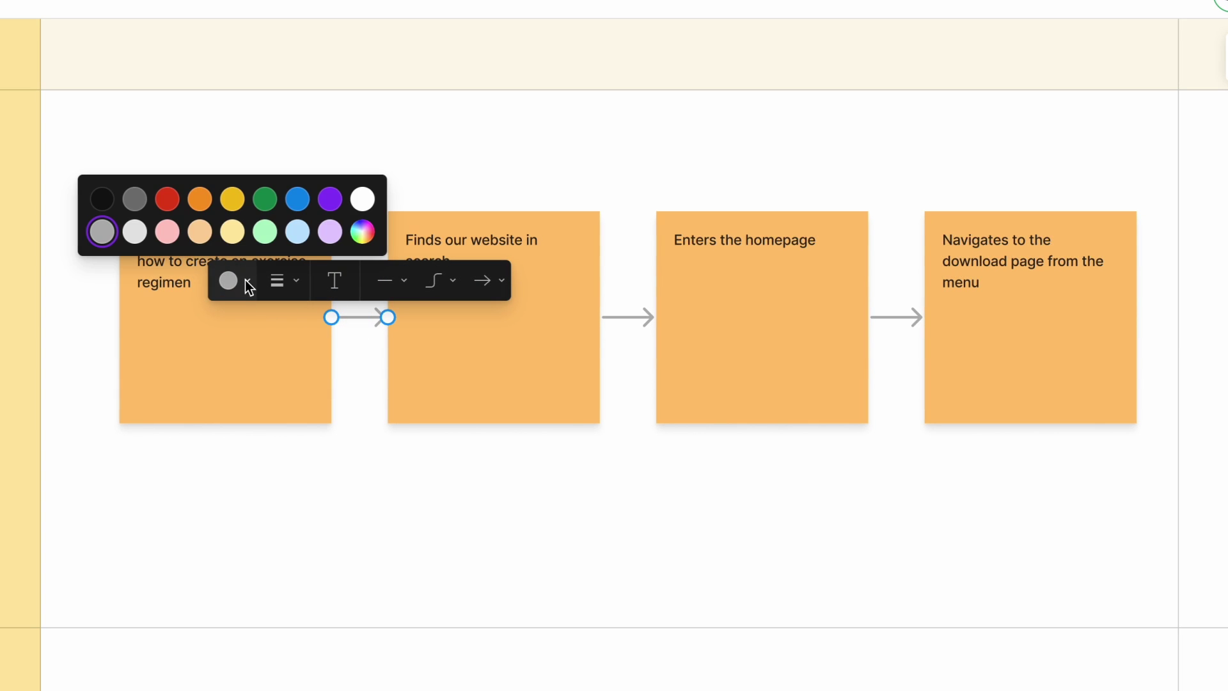
left_click(301, 204)
left_click(287, 283)
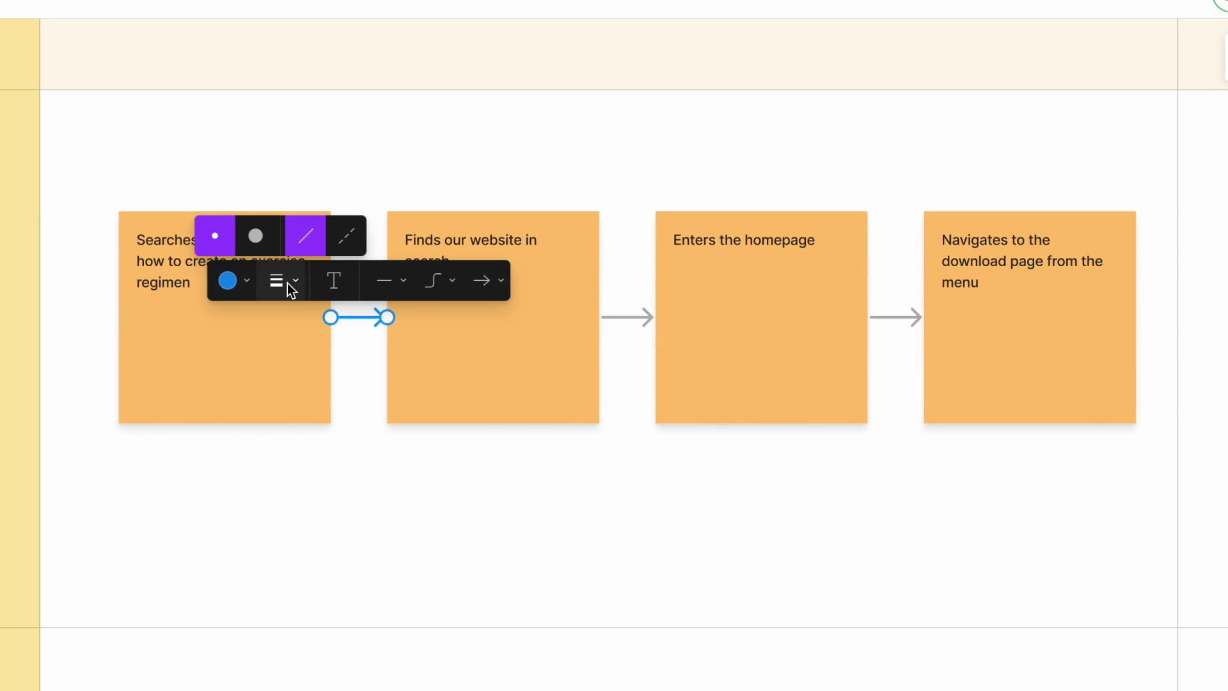
left_click(349, 247)
left_click(432, 288)
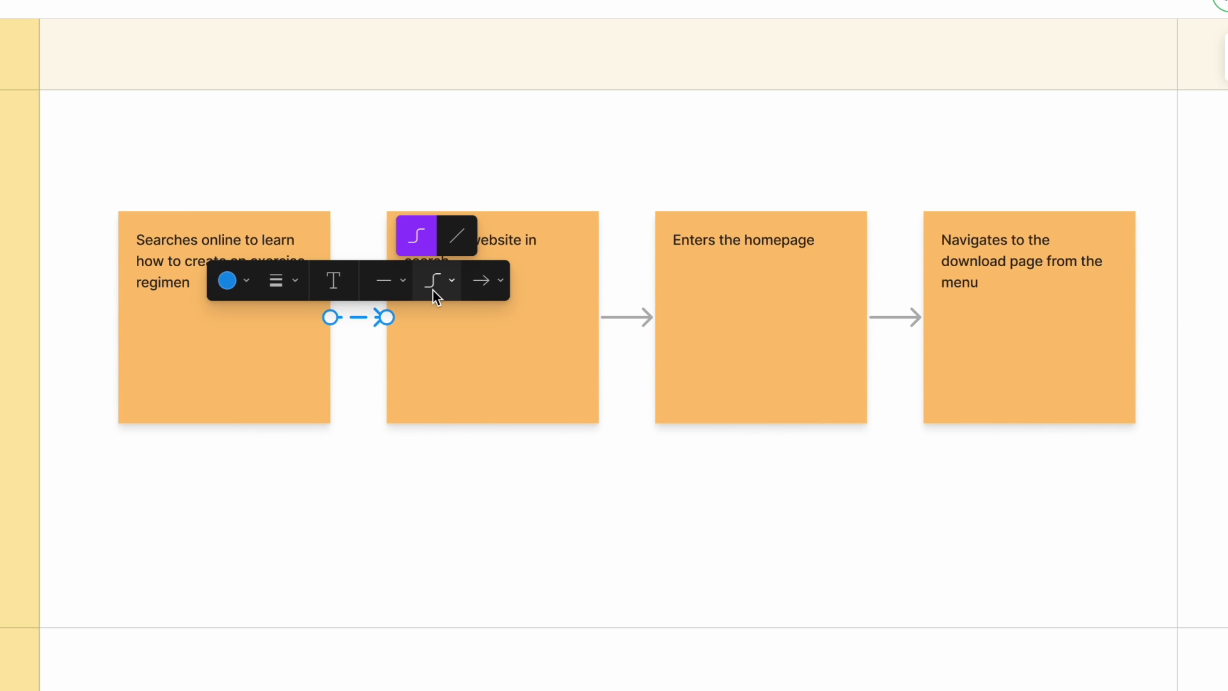
left_click(387, 282)
left_click(464, 246)
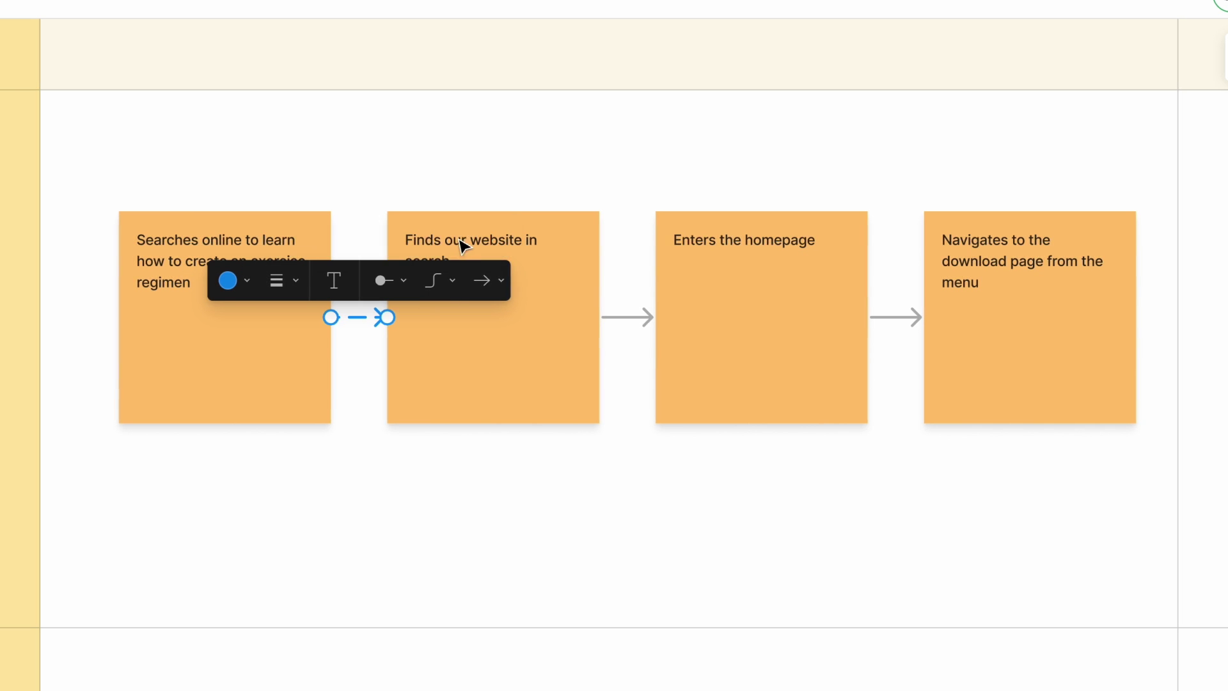
left_click(484, 281)
left_click(510, 236)
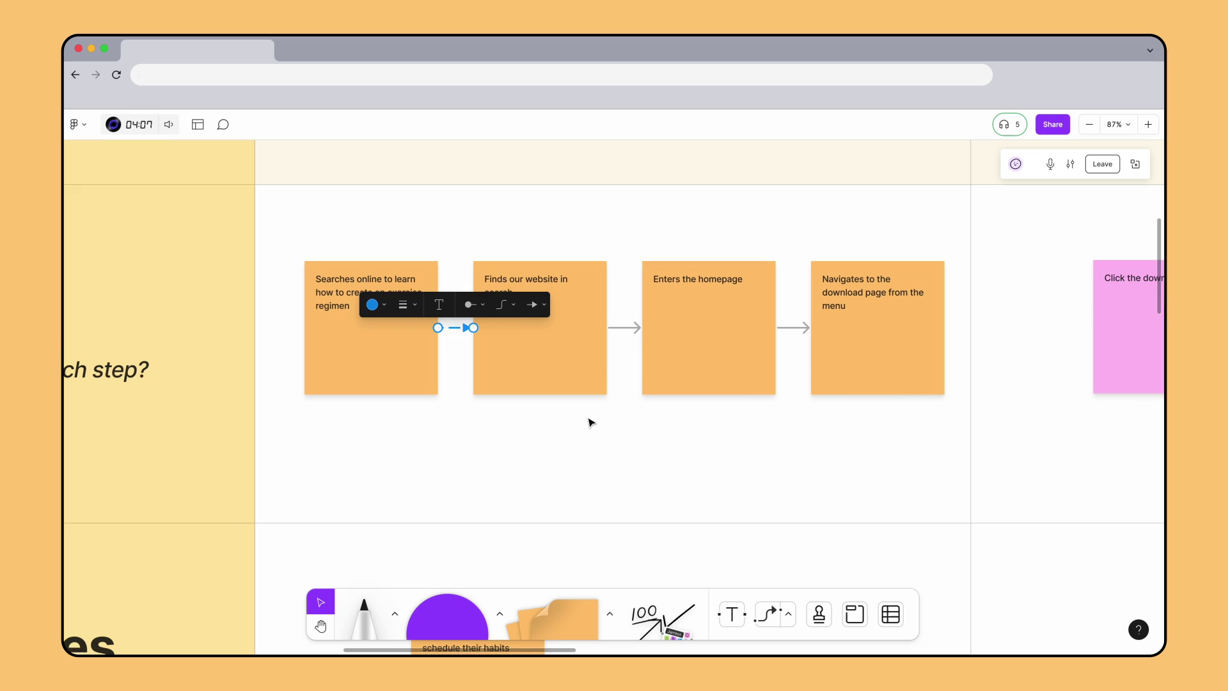
Step: Paste the first connector's style onto the second and third connectors
left_click(623, 327)
key("super+alt+v")
left_click(793, 327)
key("super+alt+v")
left_click(891, 443)
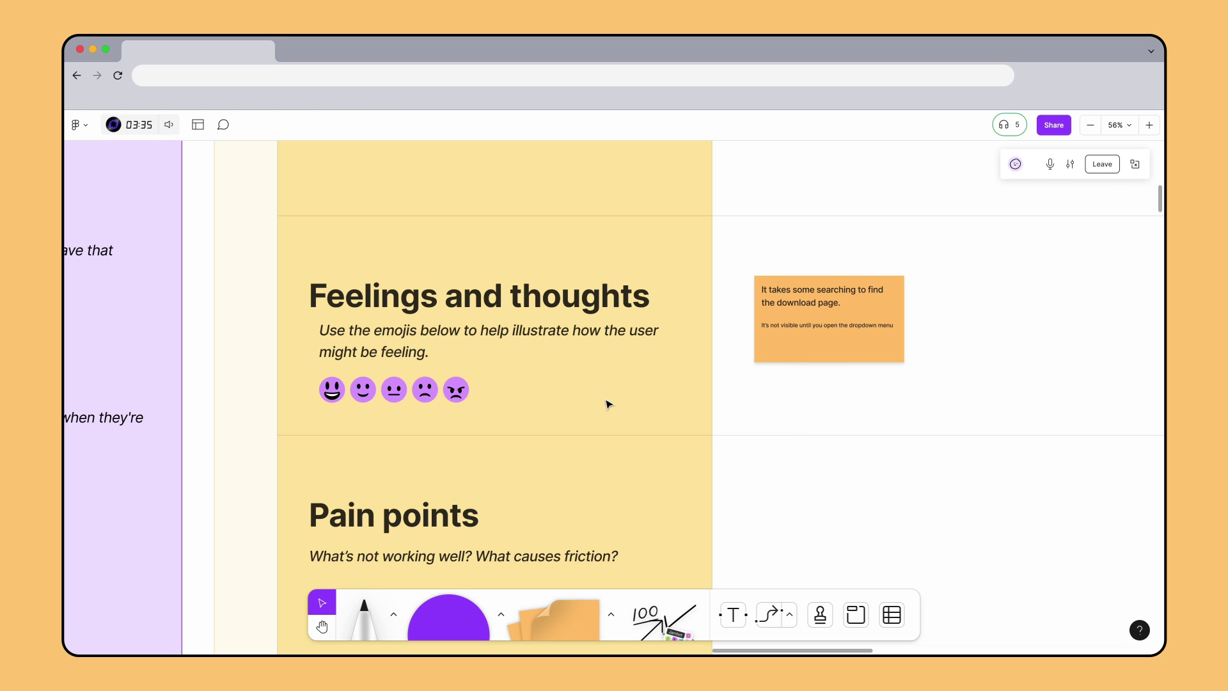
Step: Copy the sad emoji from the feelings legend onto the orange download-page sticky note
left_click(426, 401)
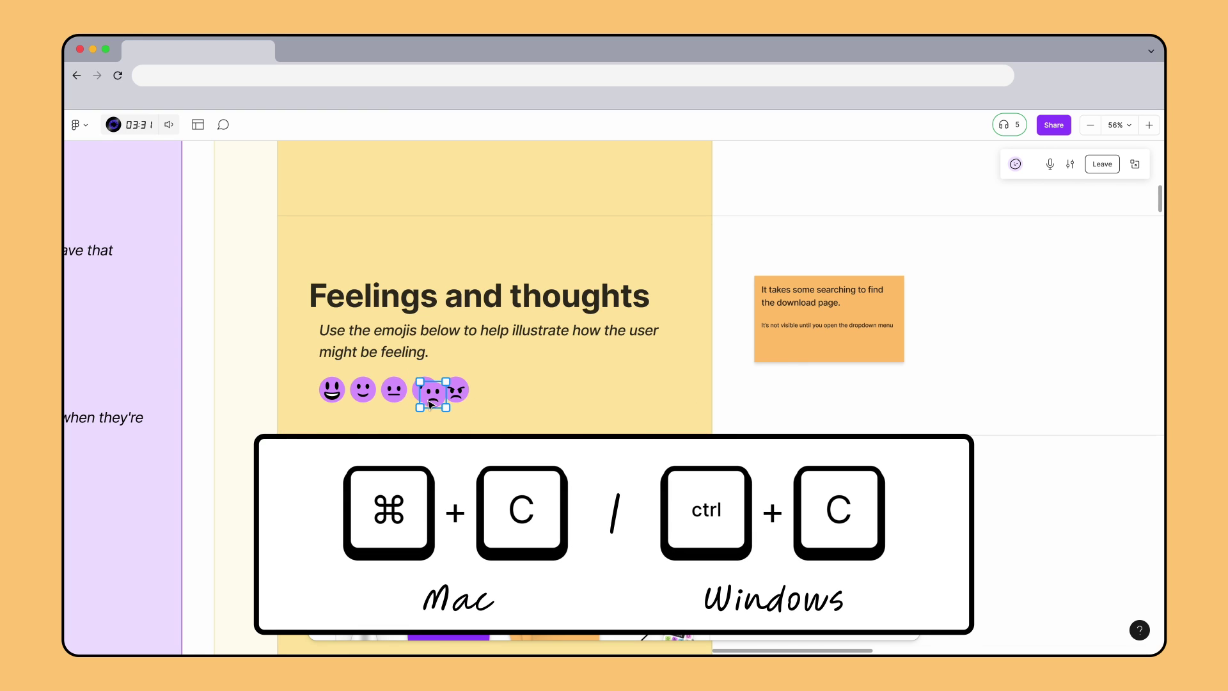
key("super+v")
left_click_drag(425, 401, 877, 348)
left_click(882, 377)
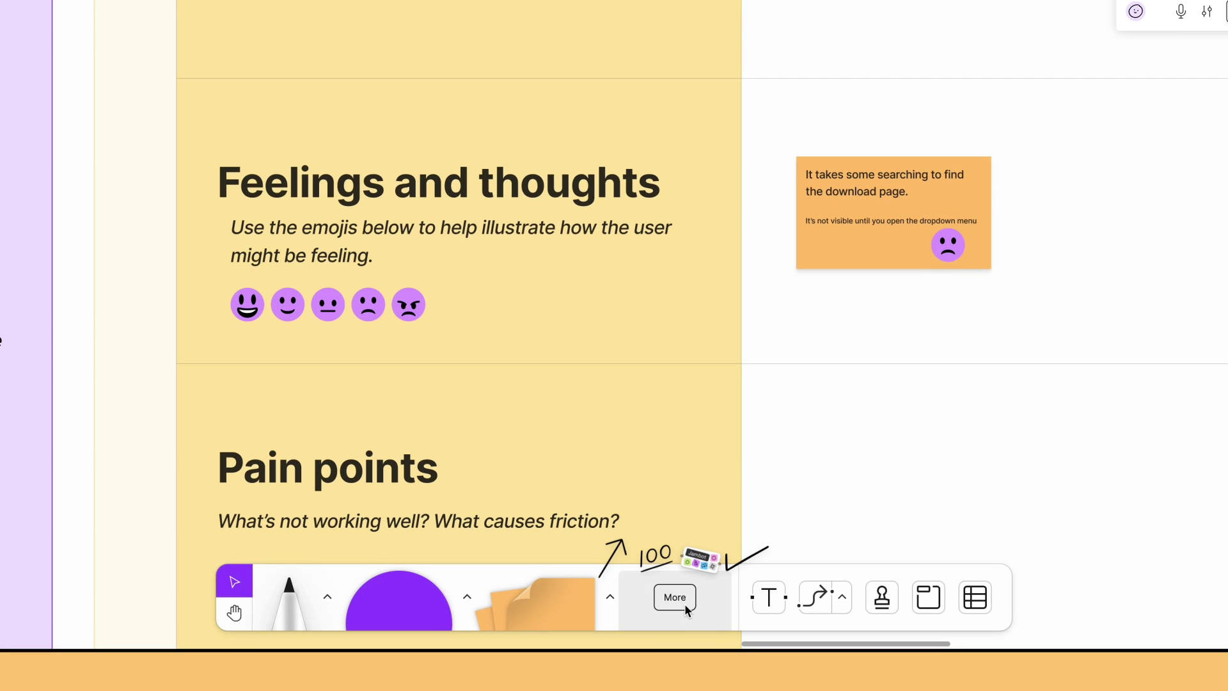
Step: Search stickers for 'confused' and place the green Confused sticker on the same sticky note
left_click(684, 604)
left_click(551, 118)
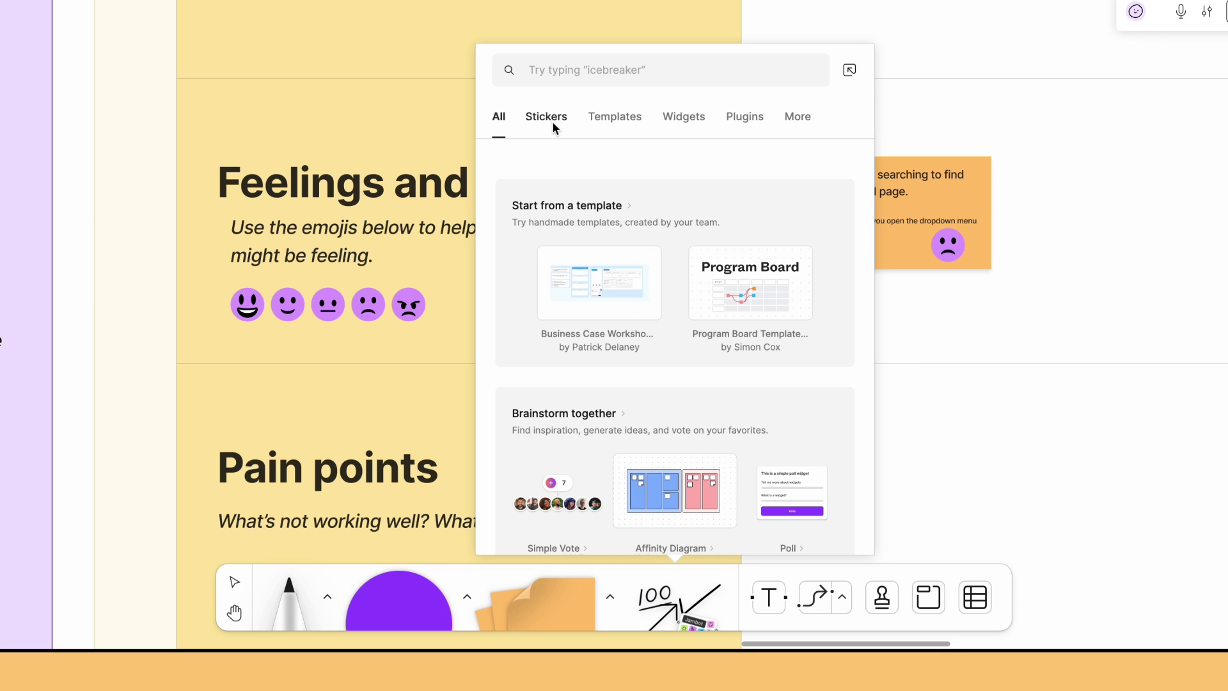
left_click(570, 74)
type("confused")
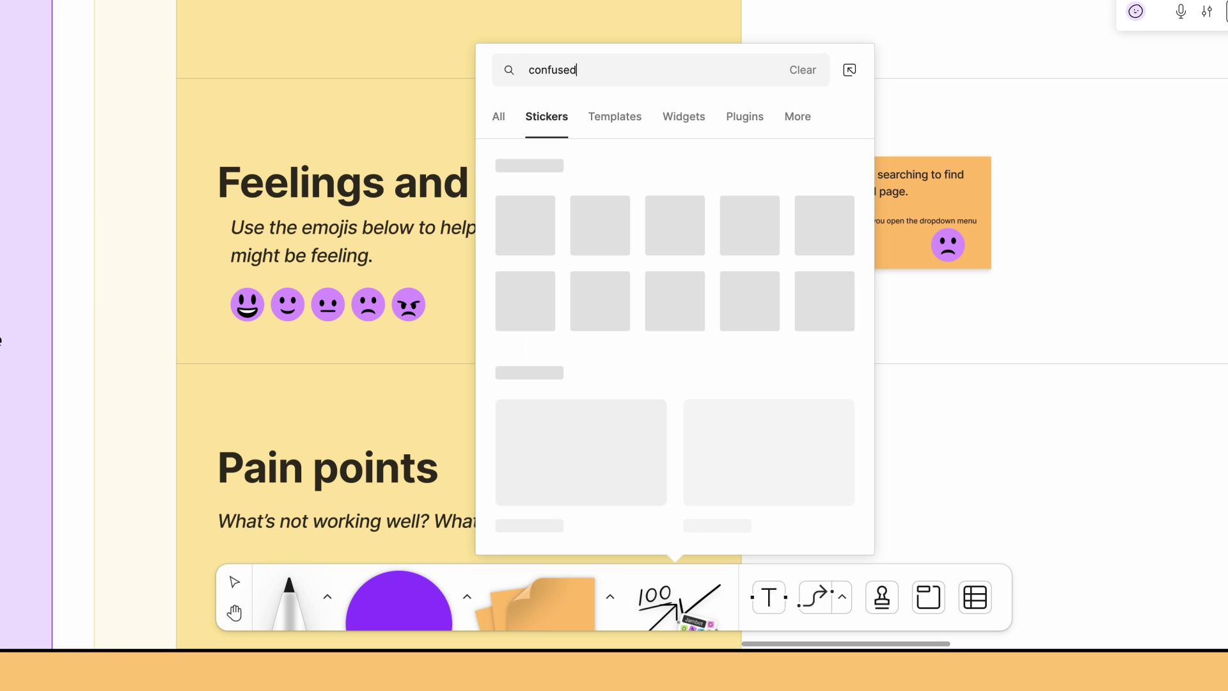
left_click_drag(521, 186, 876, 294)
left_click(932, 332)
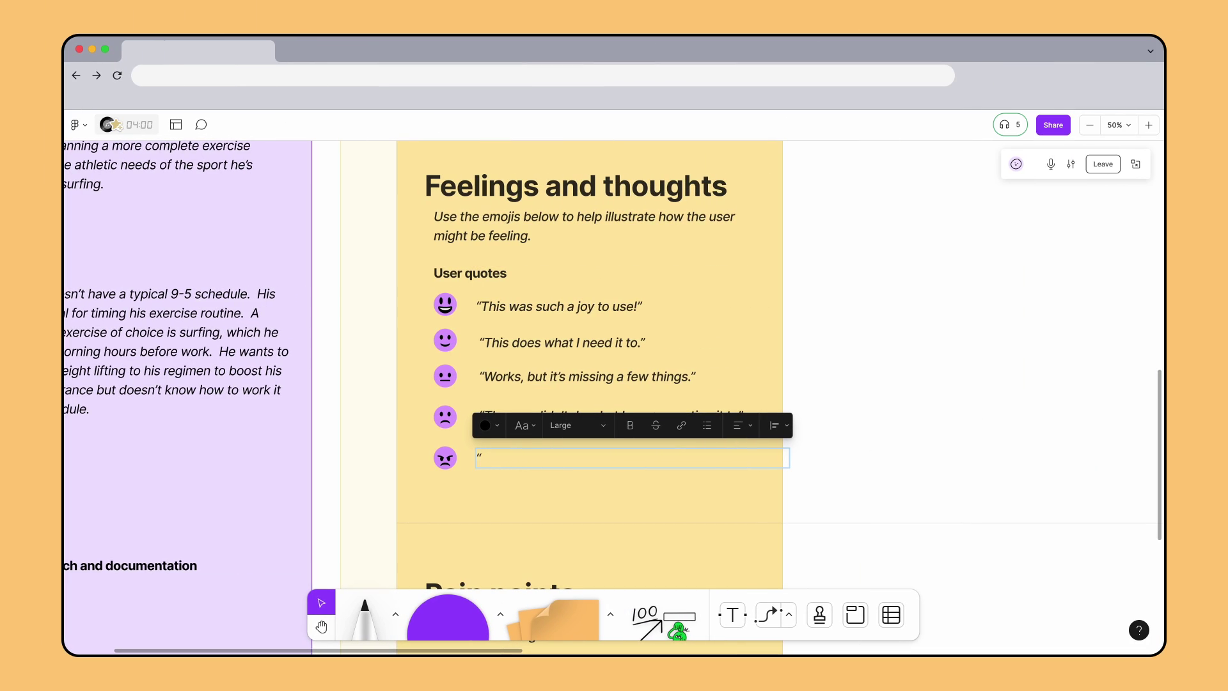
Step: Enter the quote 'This was an extremely frustrating experience' next to the angry emoji
type("This was an extremely frustrating experi")
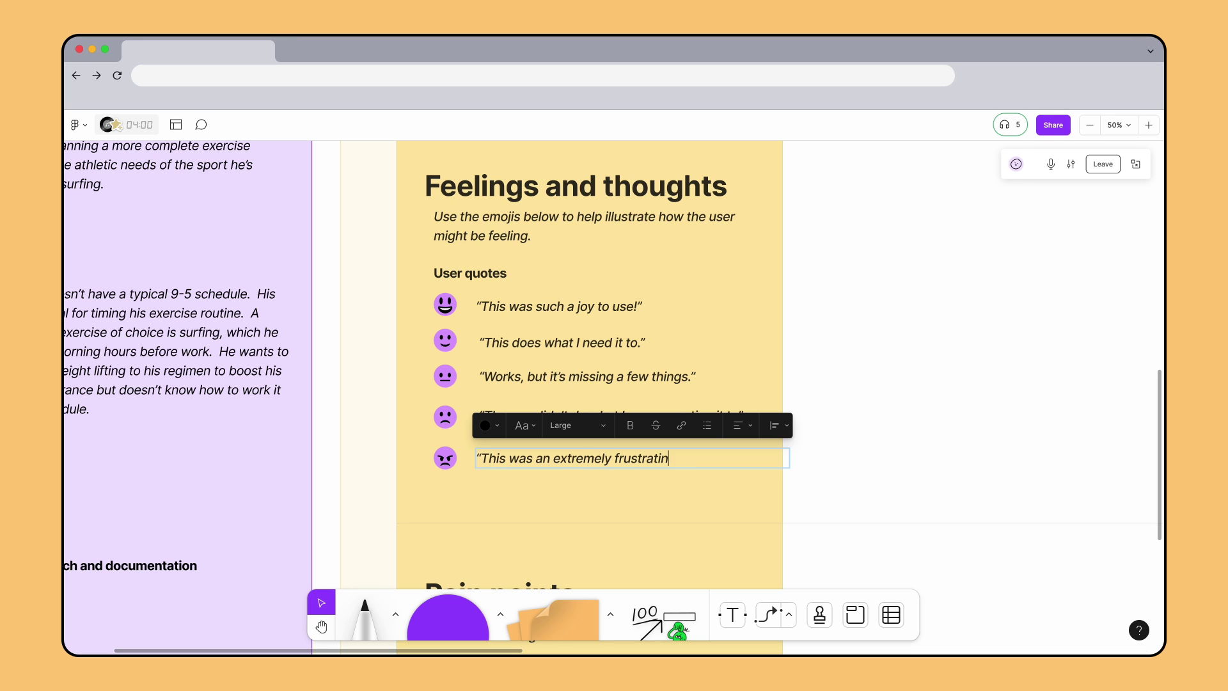
type("ence.”")
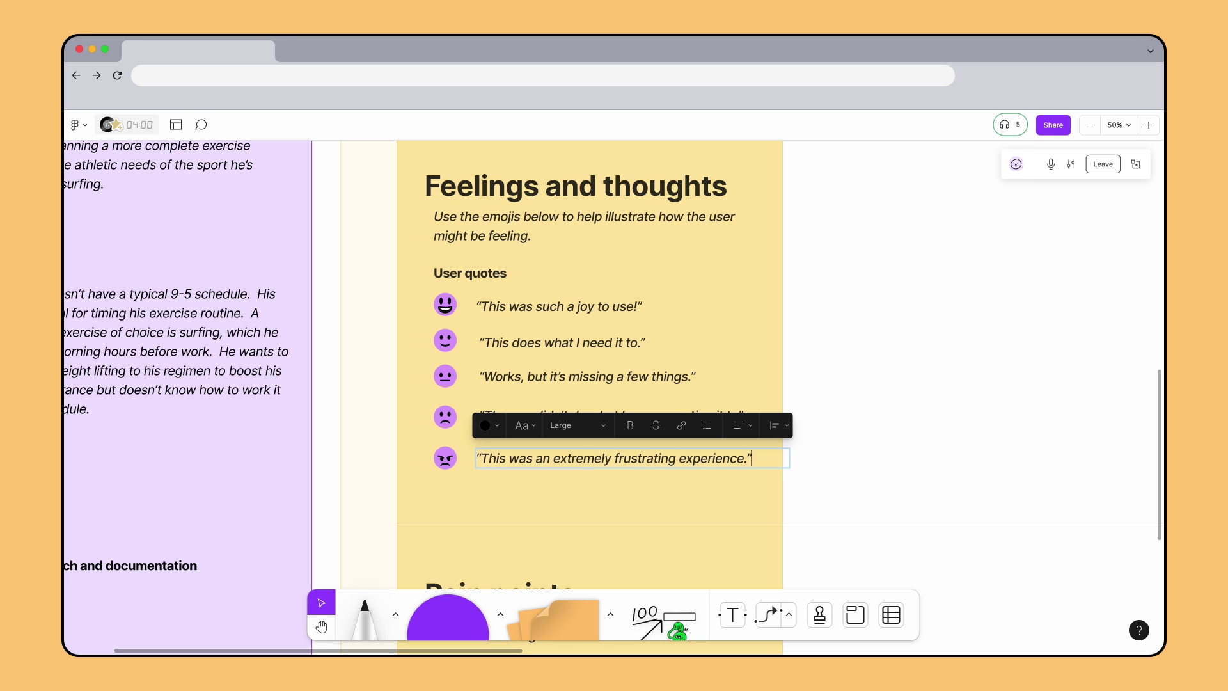
key("Escape")
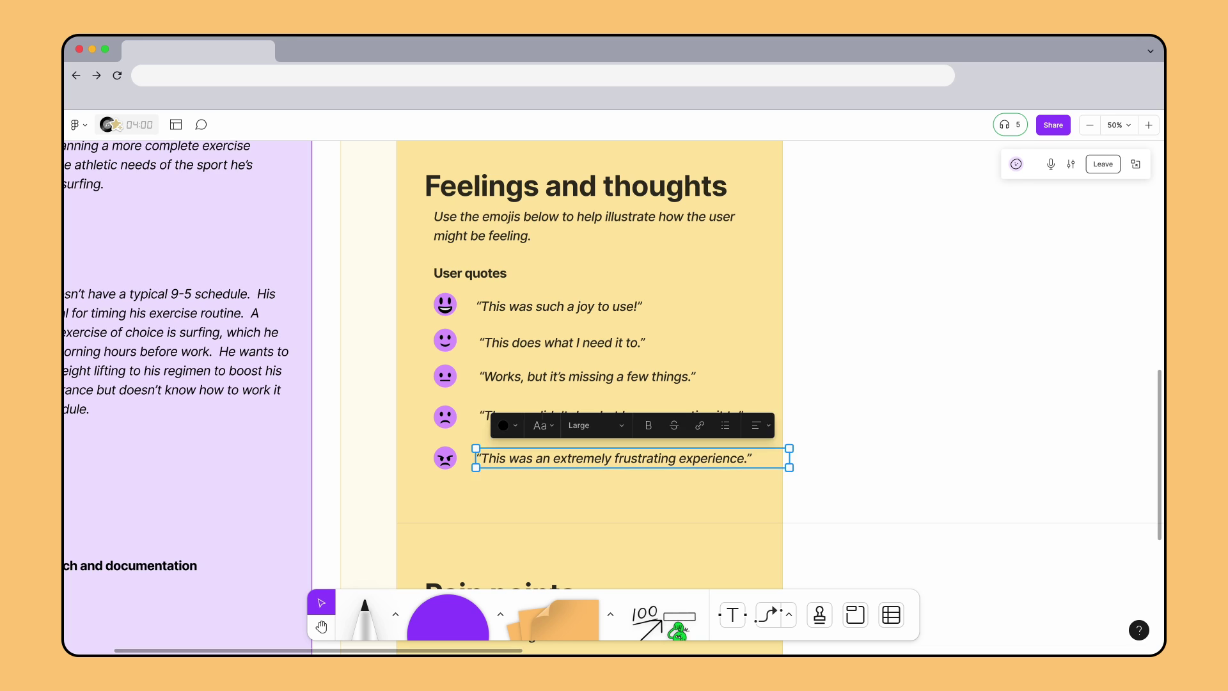
key("Escape")
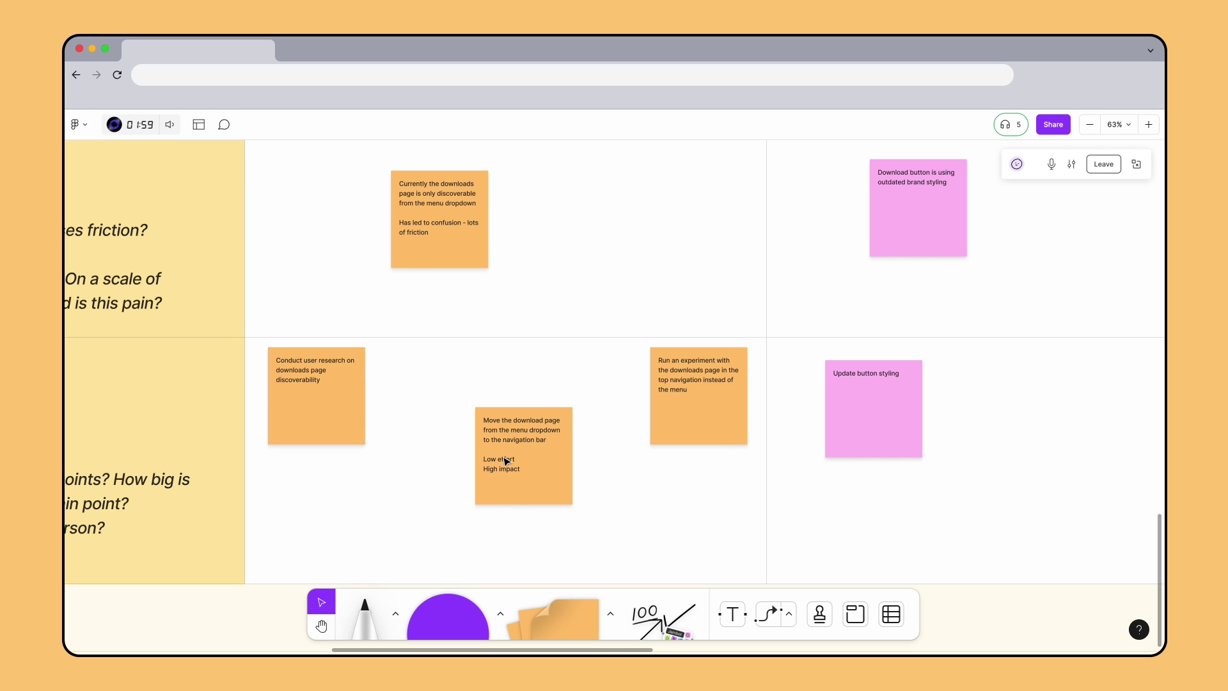
Step: Place a +1 stamp on the 'Move the download page' to navigation bar sticky note
scroll(555, 473, "up", 5)
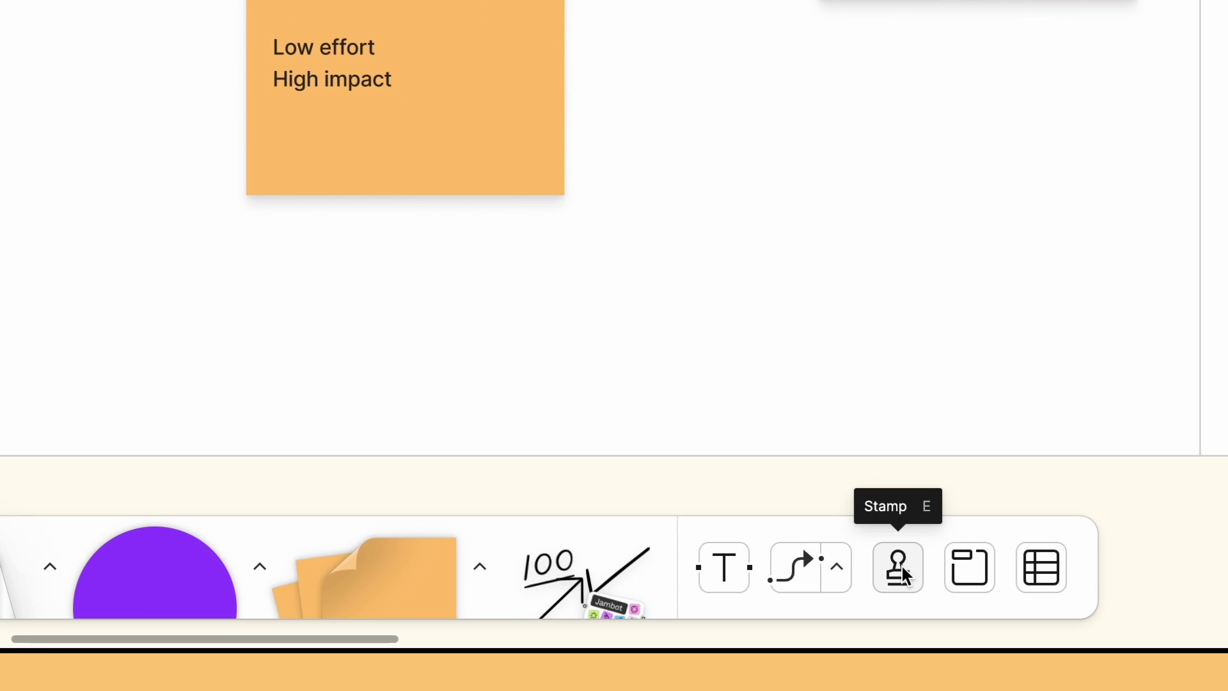
key("e")
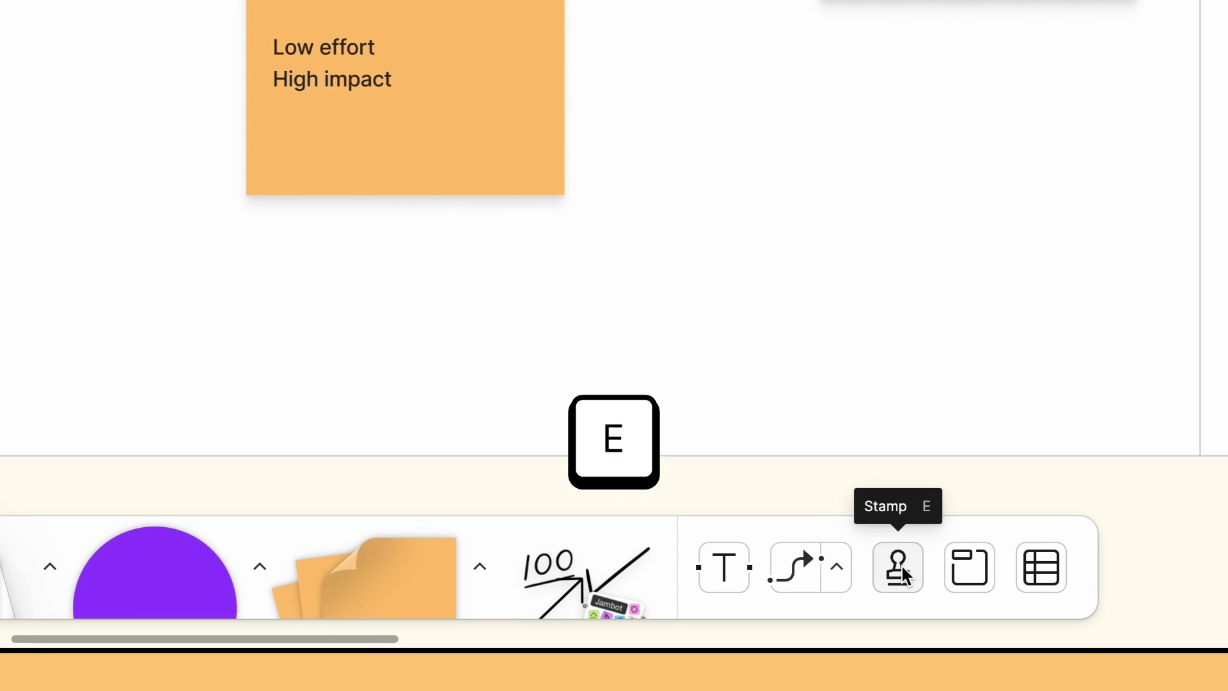
left_click(907, 575)
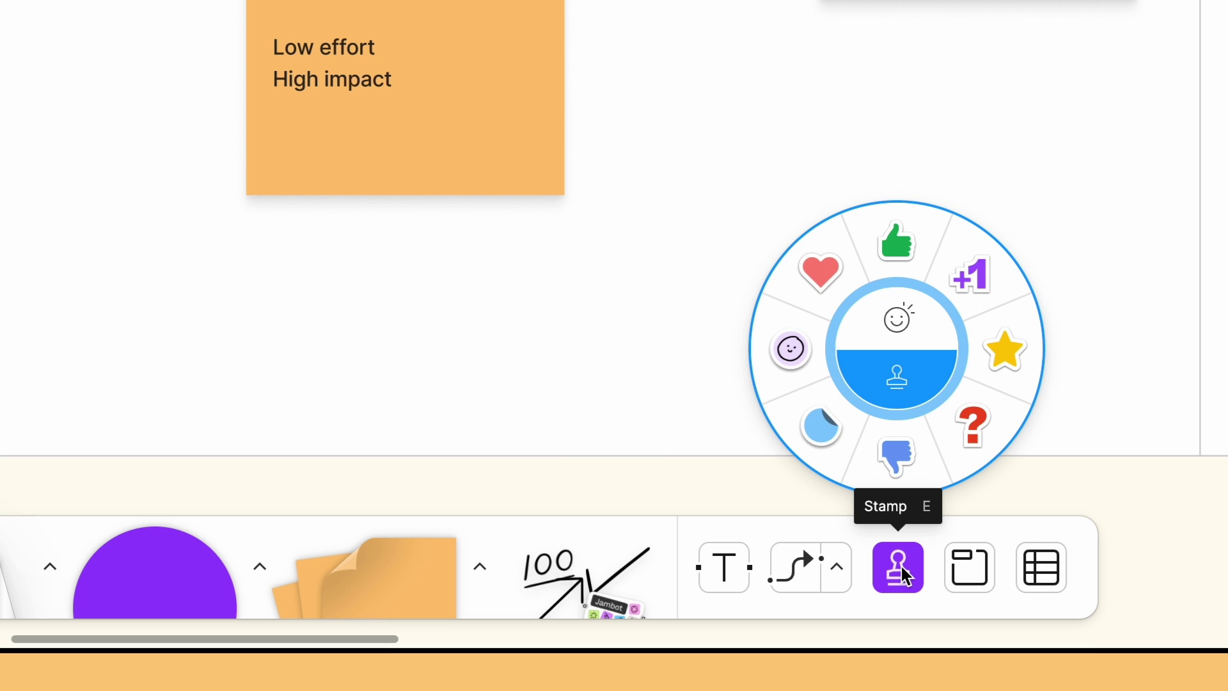
left_click(905, 327)
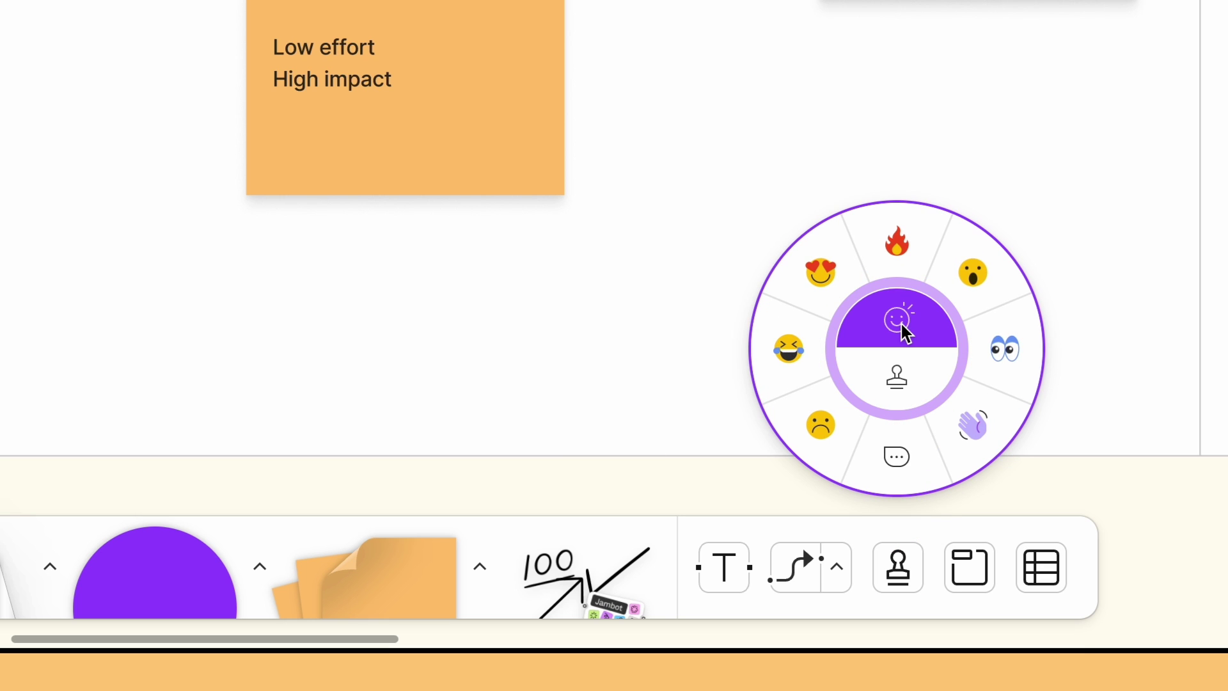
left_click(902, 387)
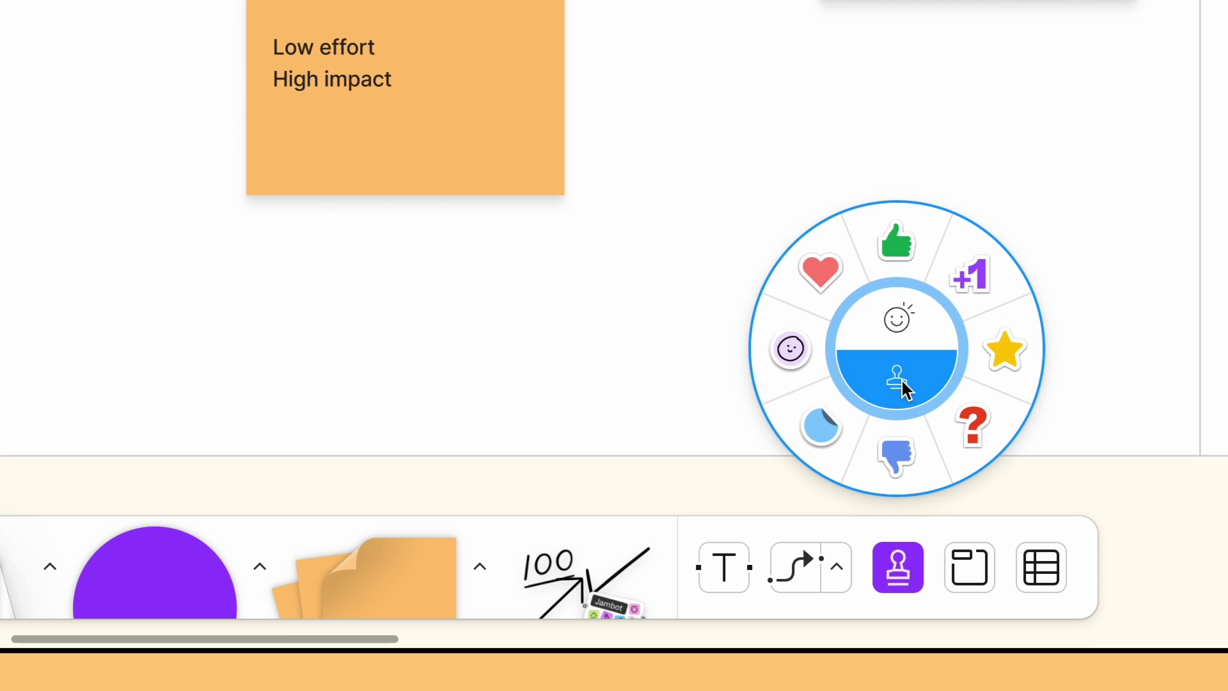
left_click(972, 294)
left_click(452, 90)
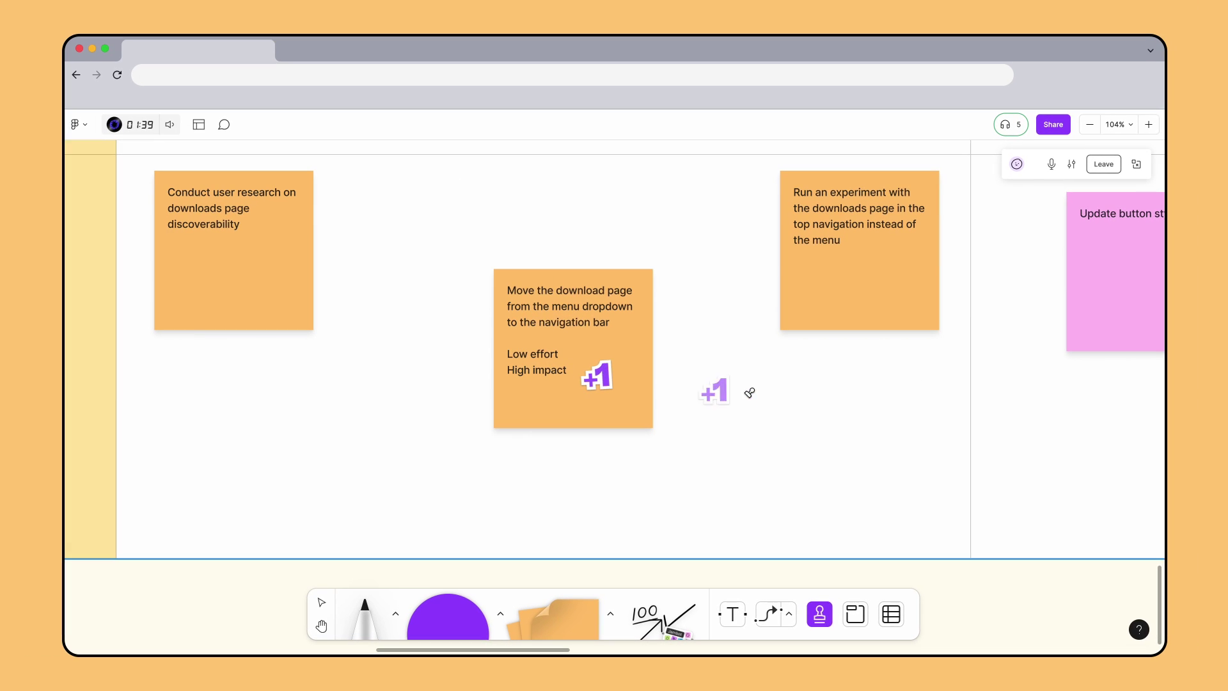
key("Escape")
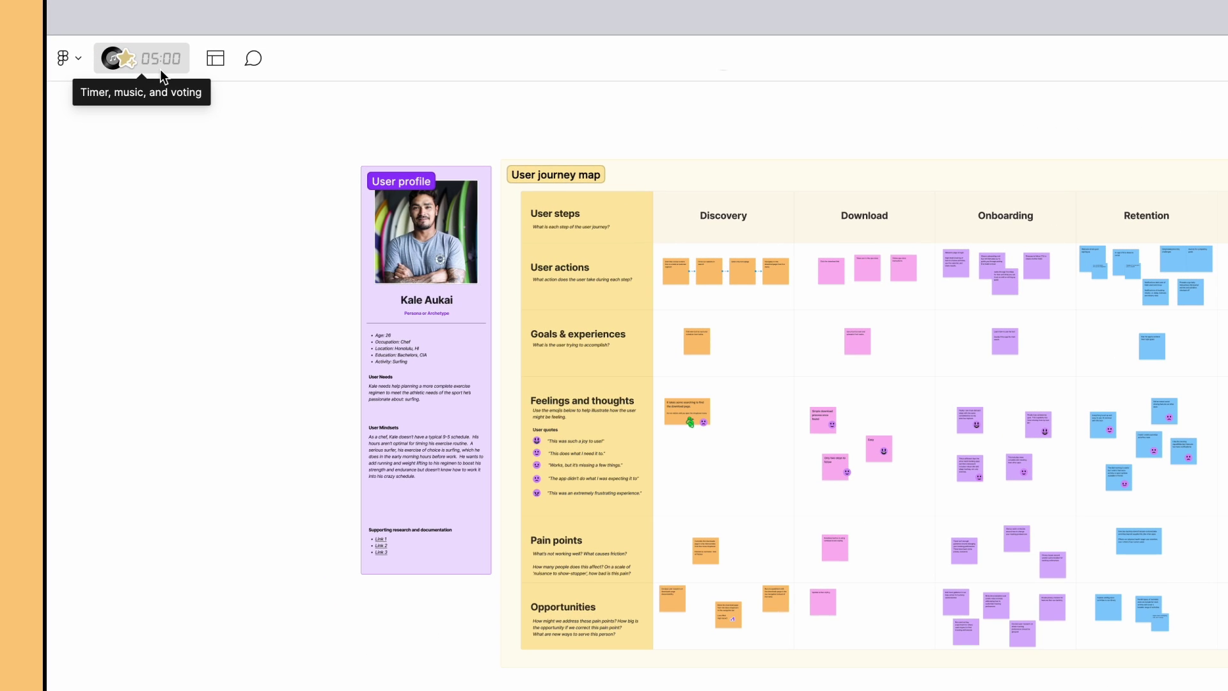
Step: Set up a new vote named 'Top Q2 priorities' with 3 votes per person
left_click(160, 69)
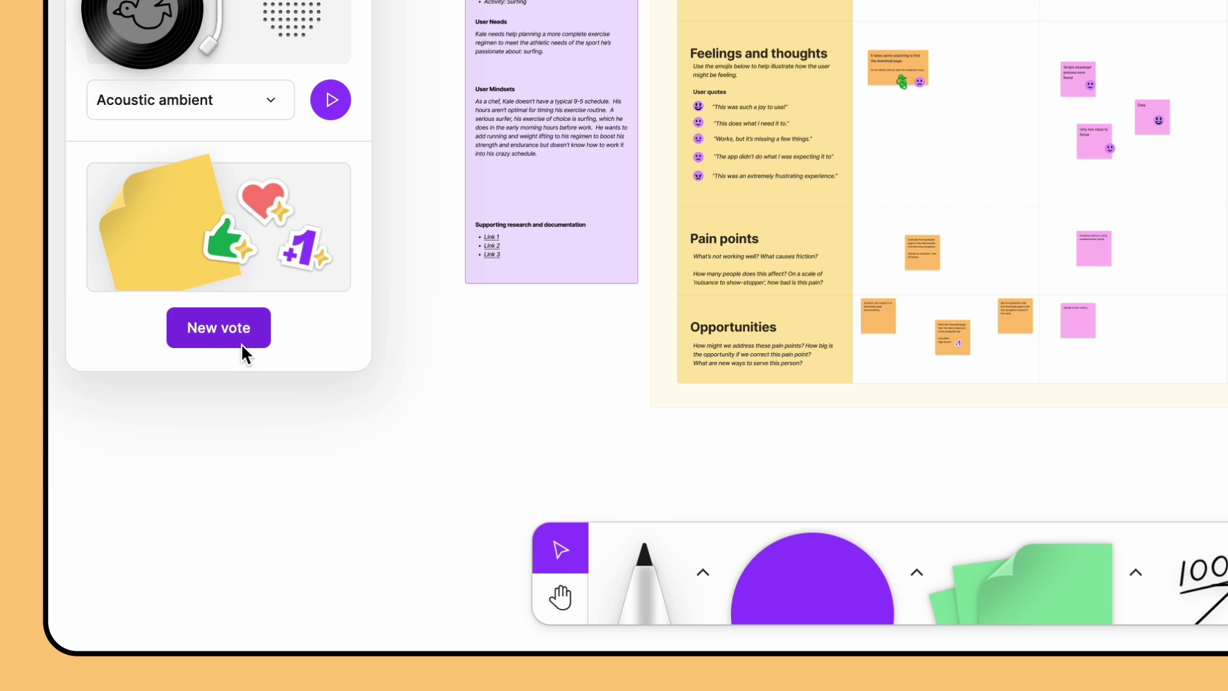
left_click(240, 343)
left_click(182, 380)
left_click(105, 382)
left_click(135, 330)
type("Top")
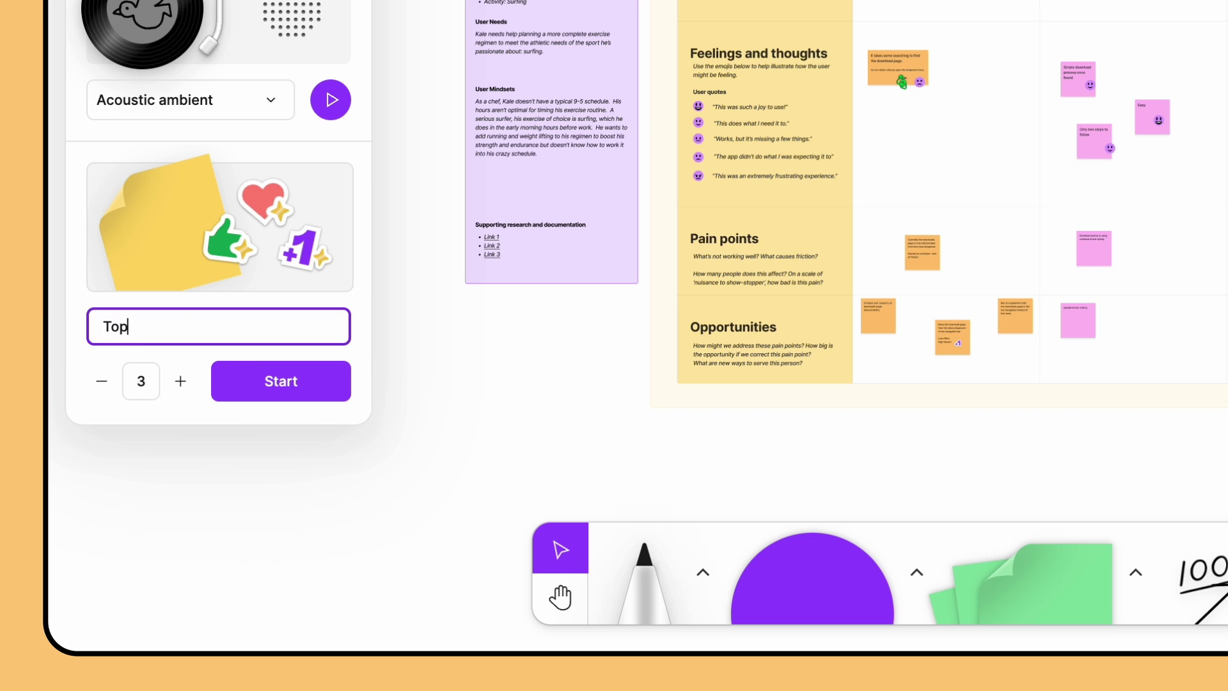
type(" Q2 priorities")
Step: Start the vote with a five-minute timer and vote for the Conduct user research sticky
left_click(318, 389)
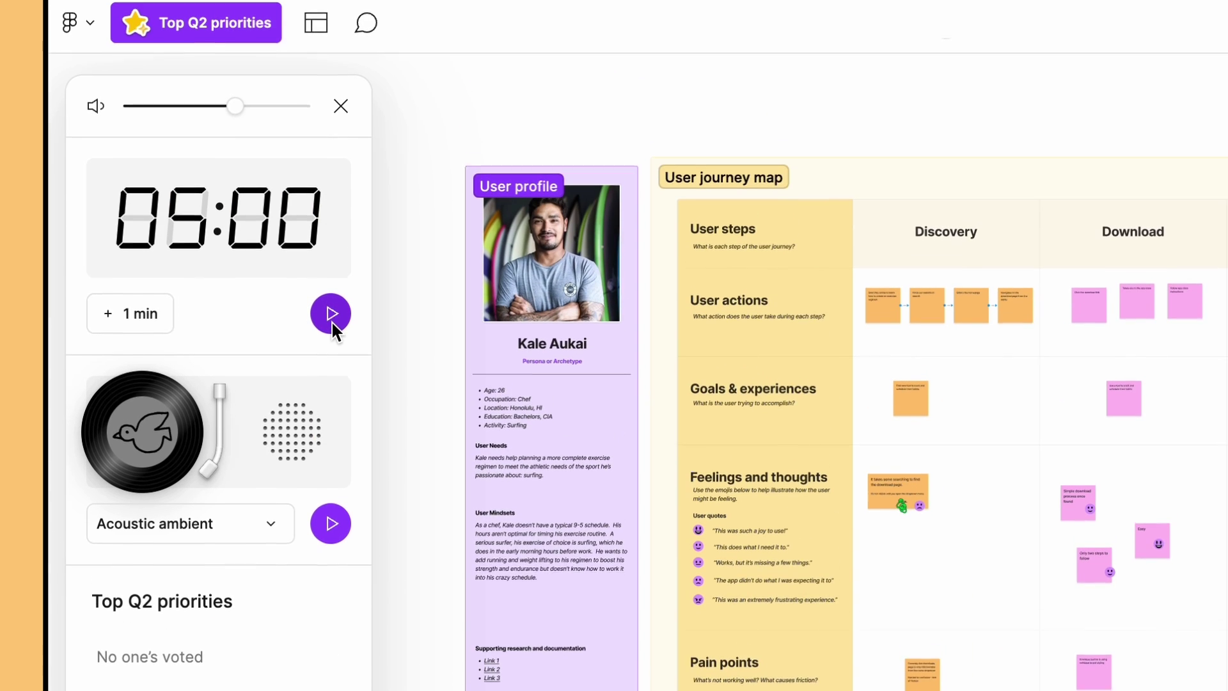
left_click(331, 320)
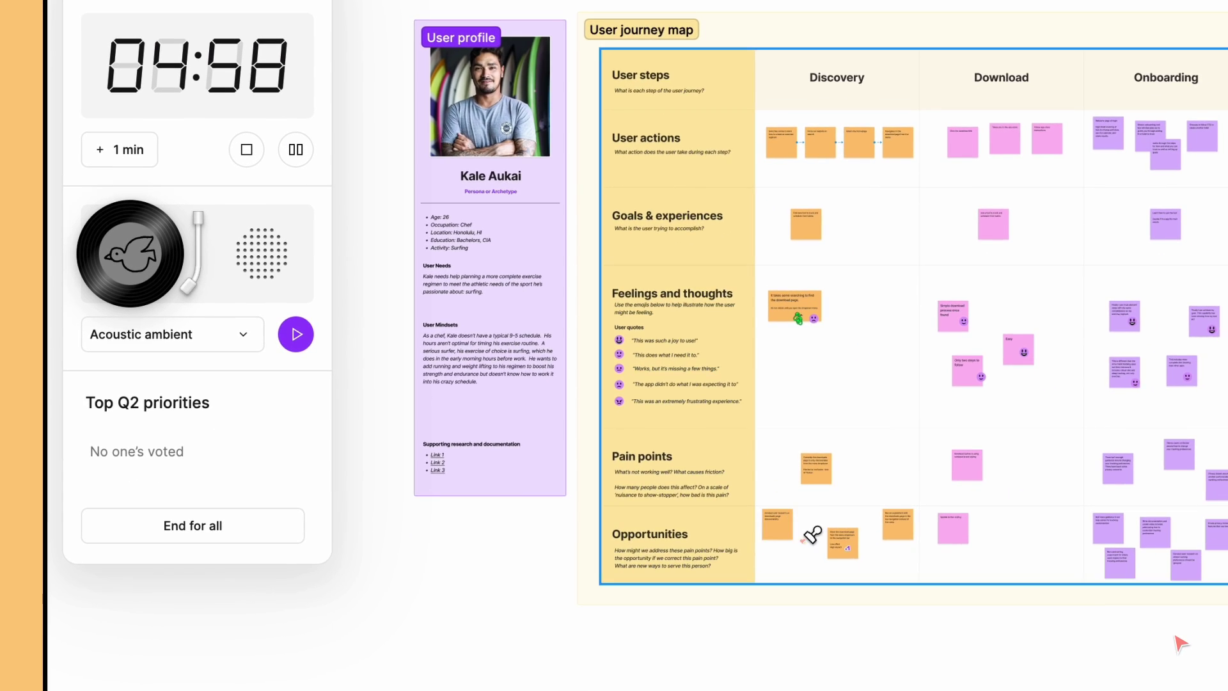
scroll(801, 525, "up", 5)
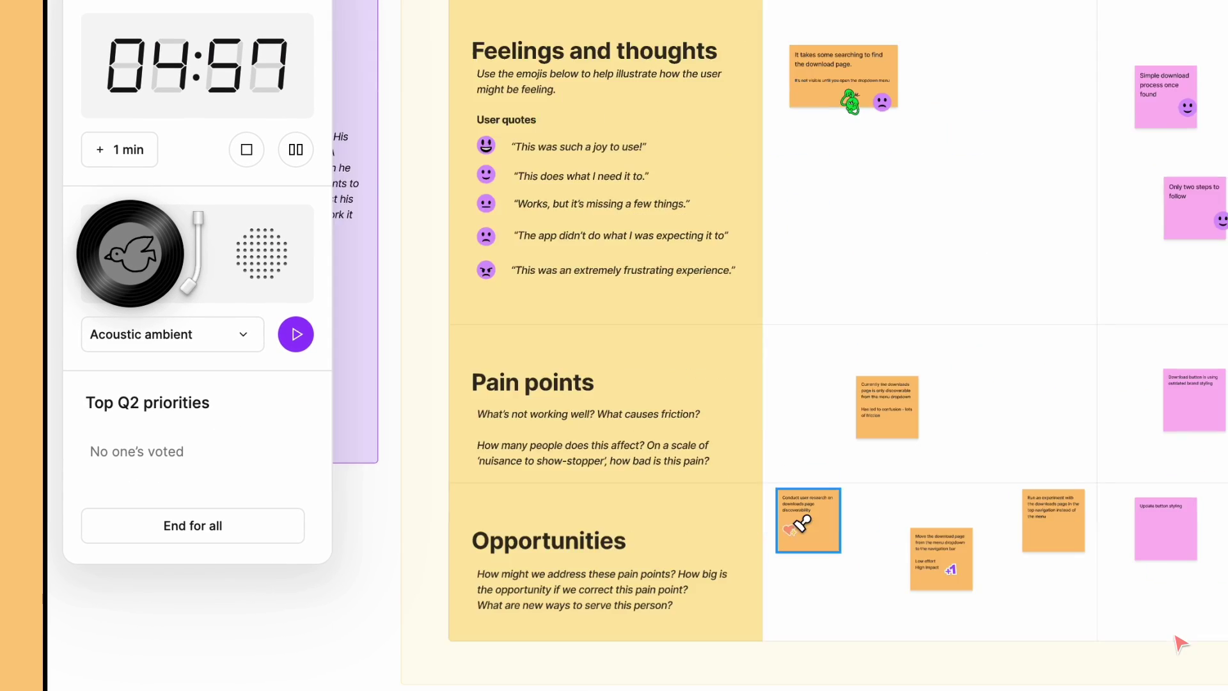
scroll(800, 526, "up", 5)
left_click(873, 535)
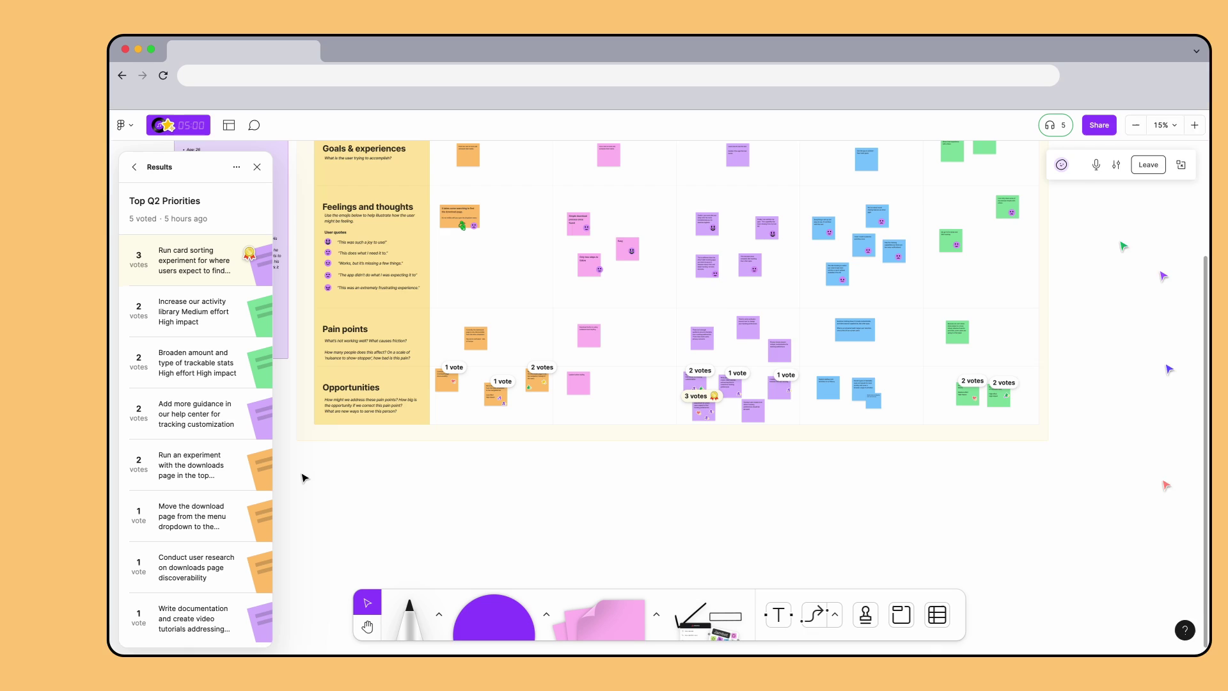
mouse_move(262, 259)
mouse_move(209, 299)
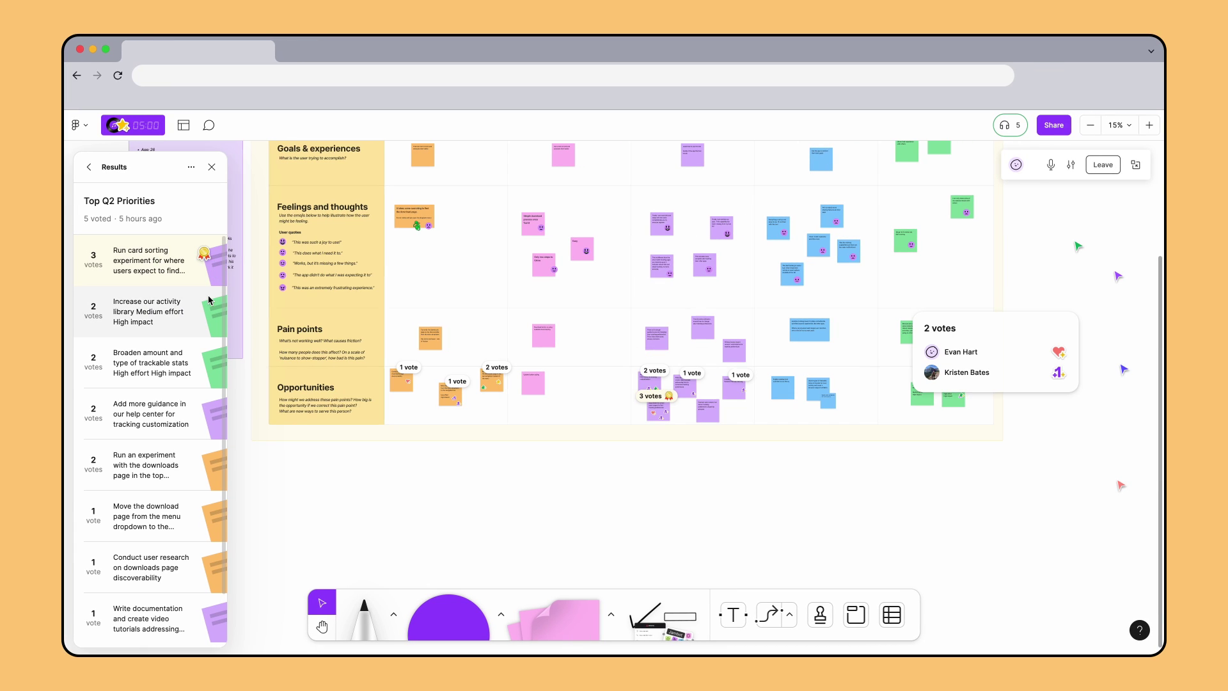
mouse_move(203, 401)
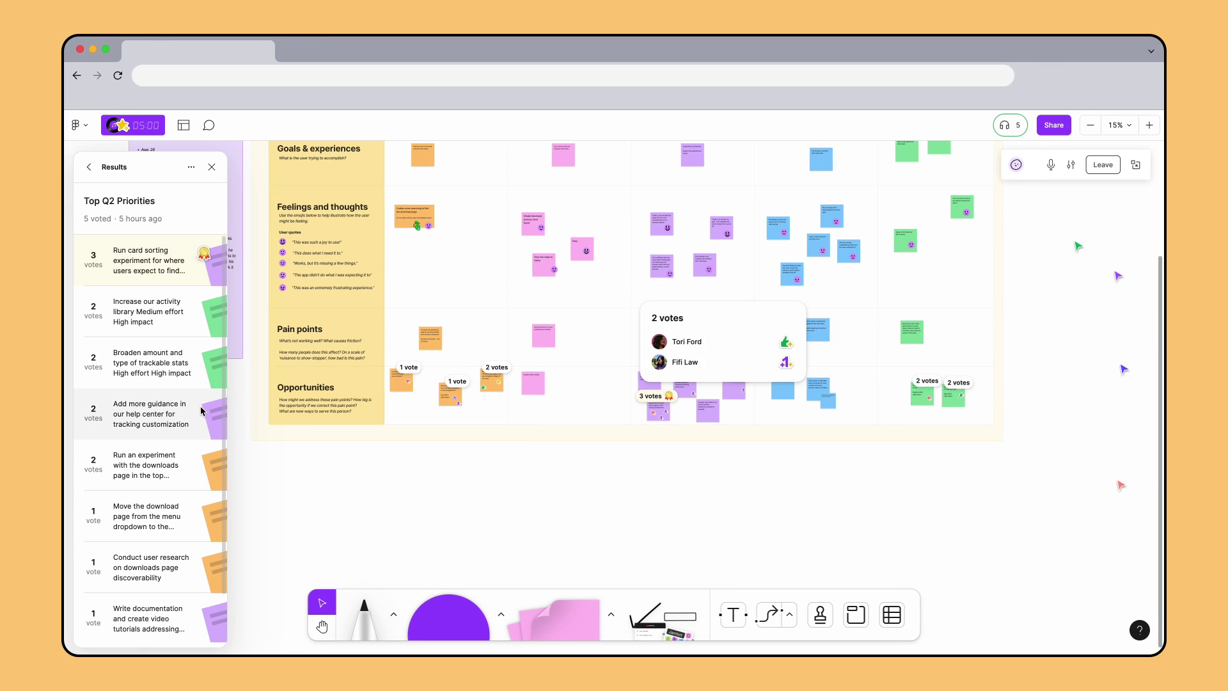
mouse_move(202, 450)
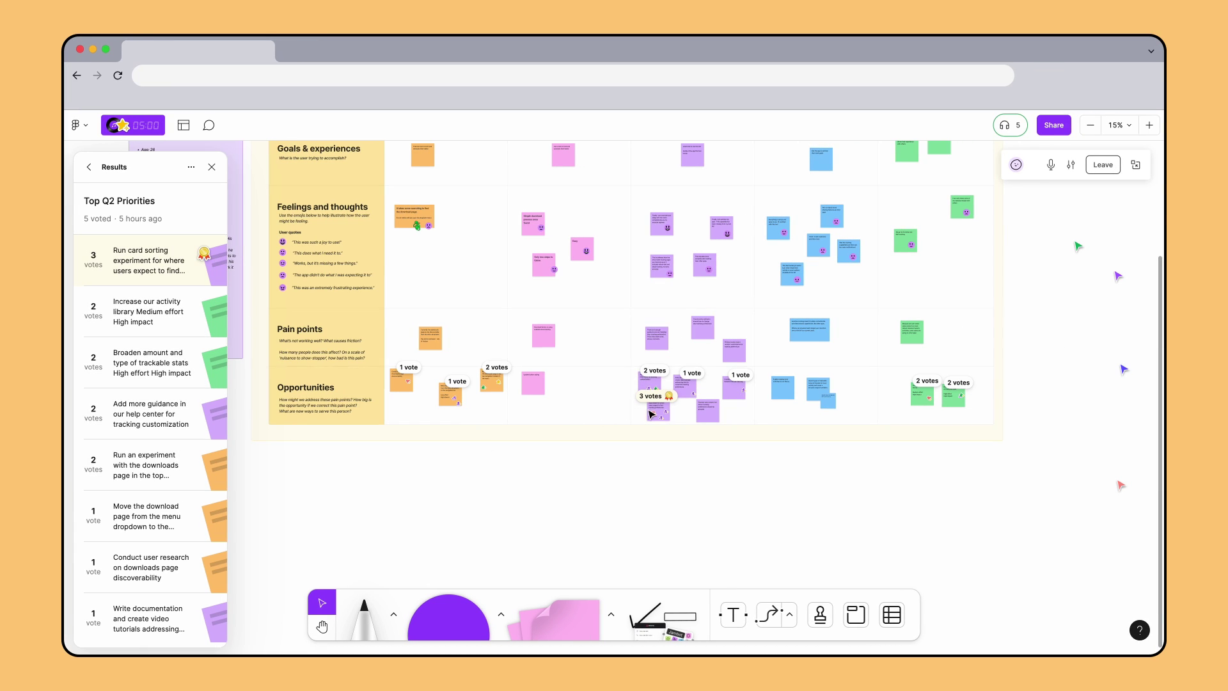
scroll(648, 413, "up", 10)
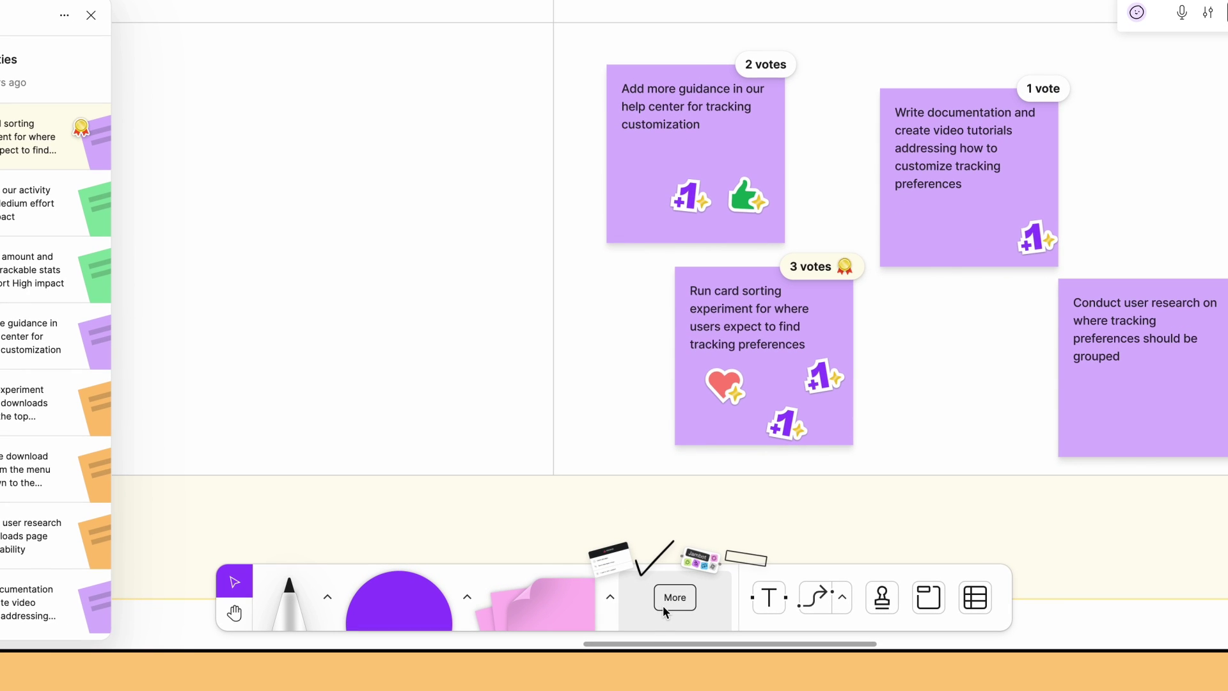
Step: Add the Asana widget to the board from the widgets library
left_click(662, 605)
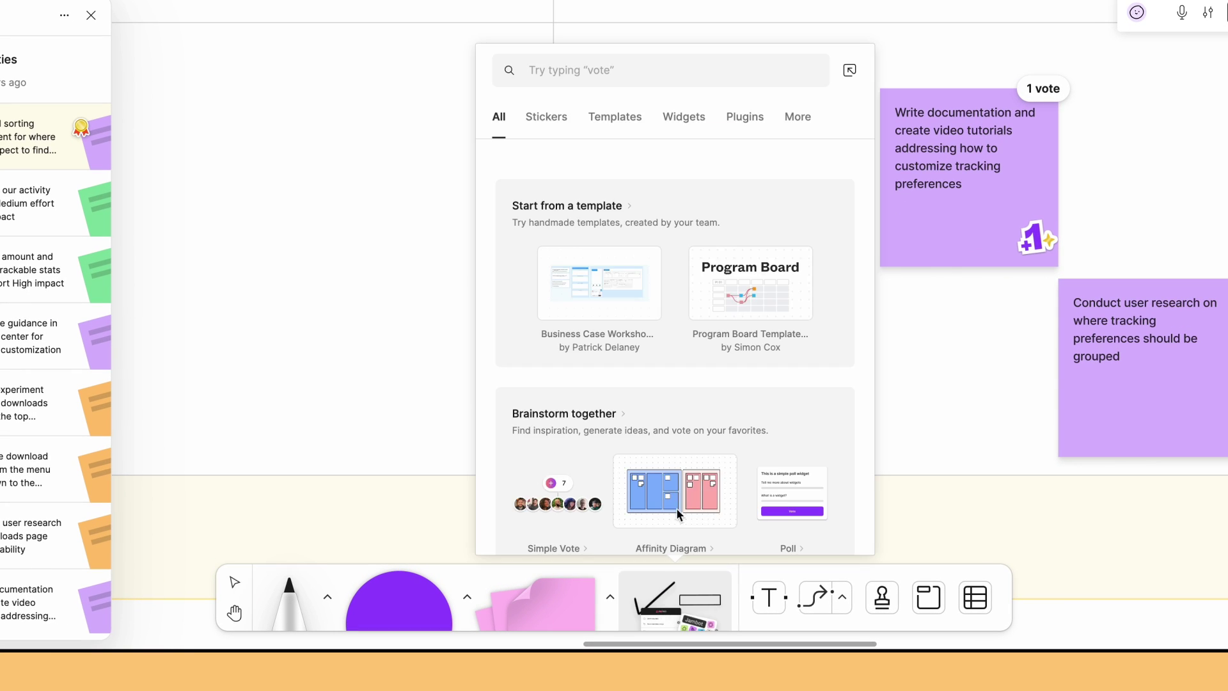
left_click(685, 119)
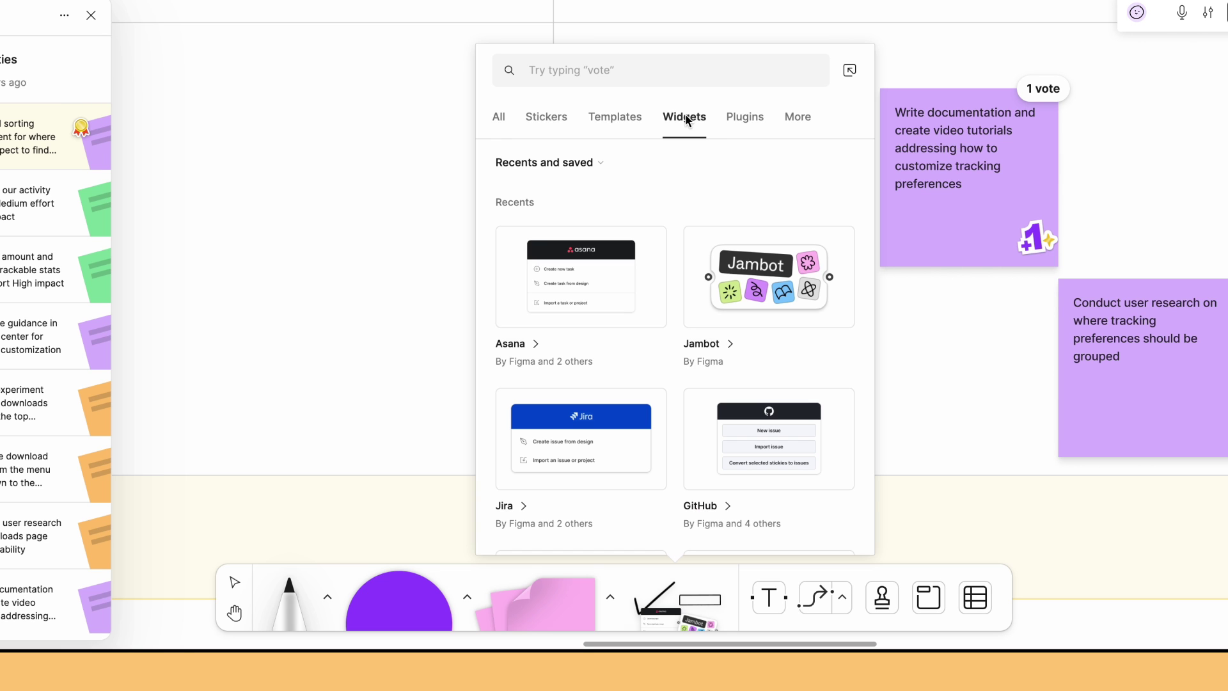
left_click(652, 282)
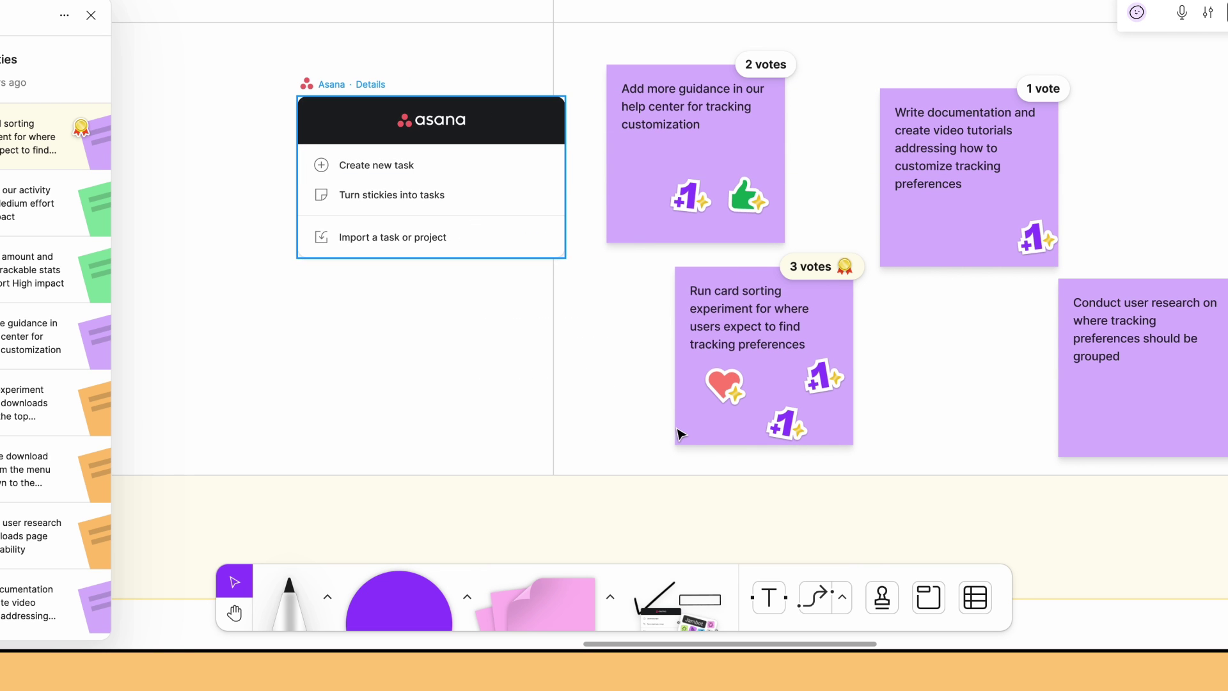
Step: Turn the Run card sorting sticky into an Asana task and expand its details
left_click(680, 431)
left_click(471, 197)
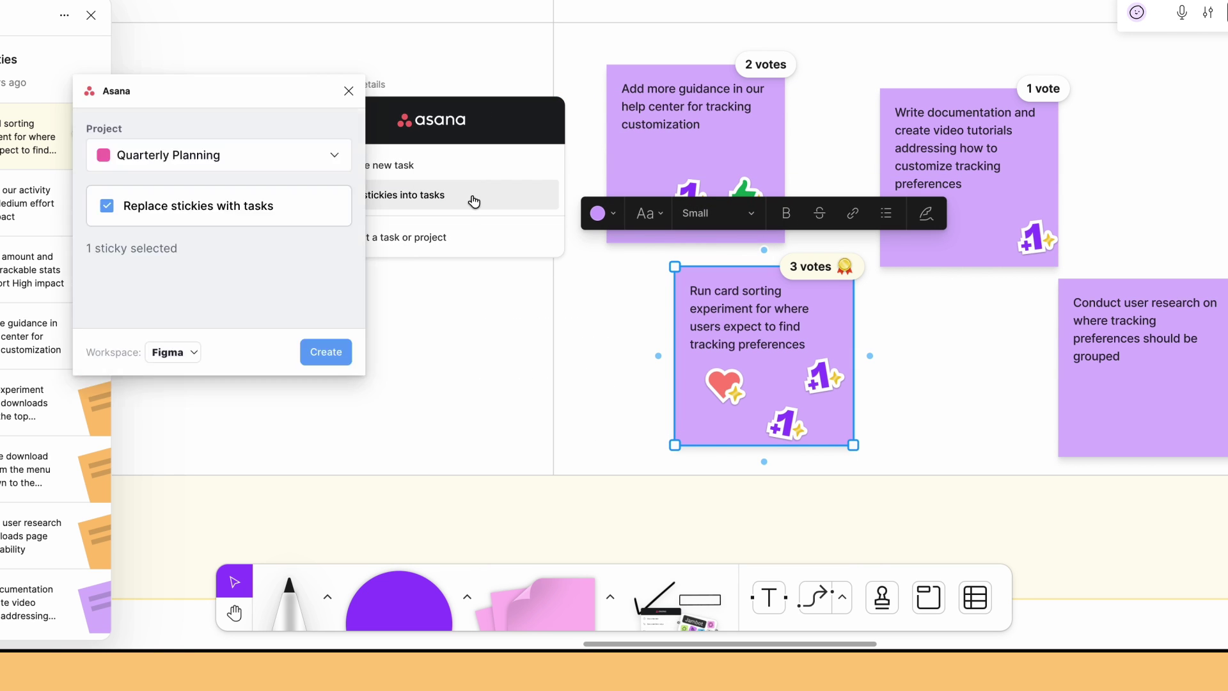
left_click(325, 352)
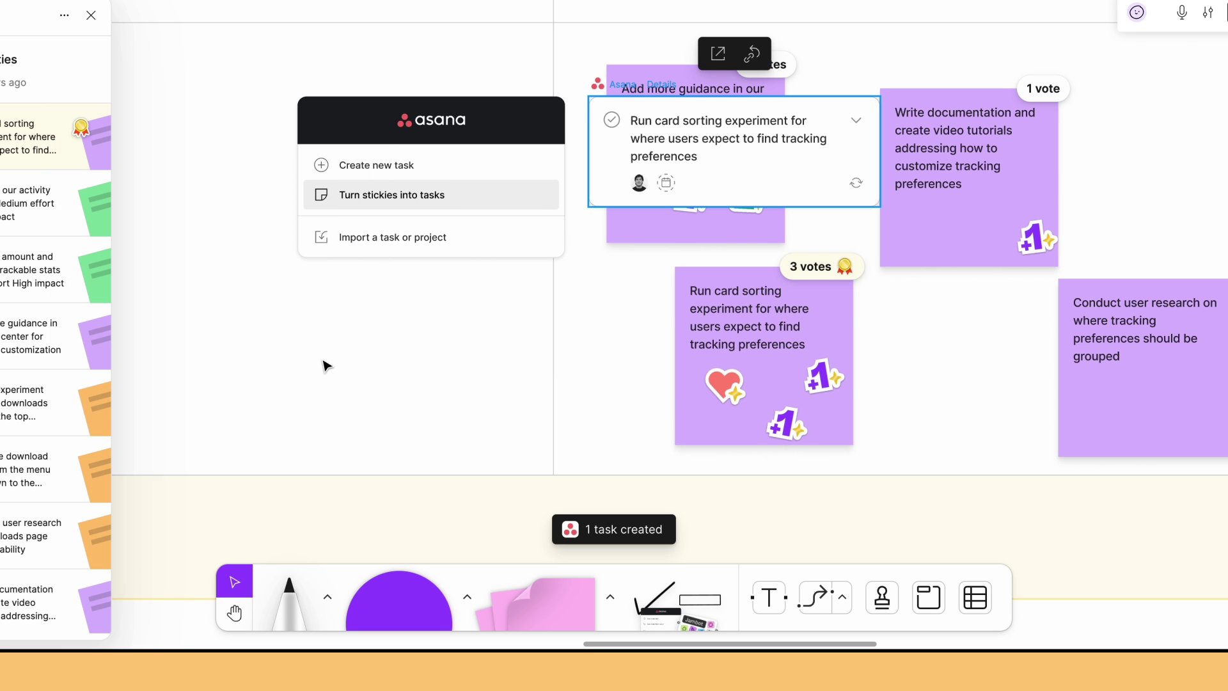
left_click(856, 120)
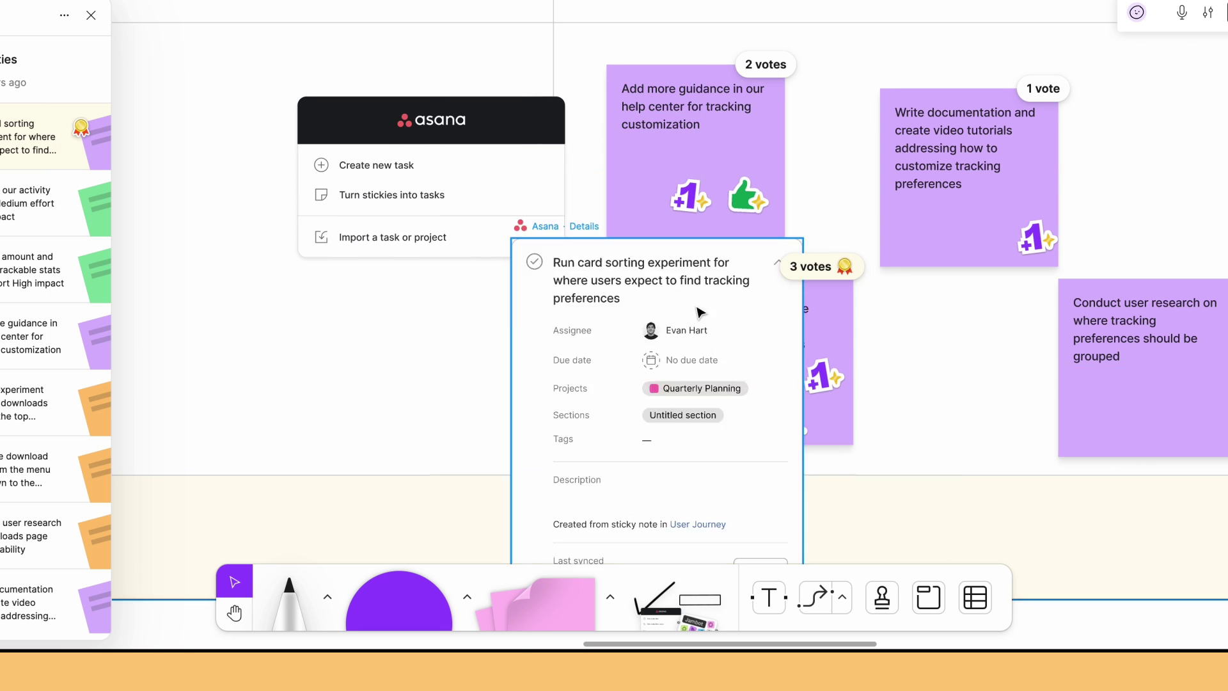